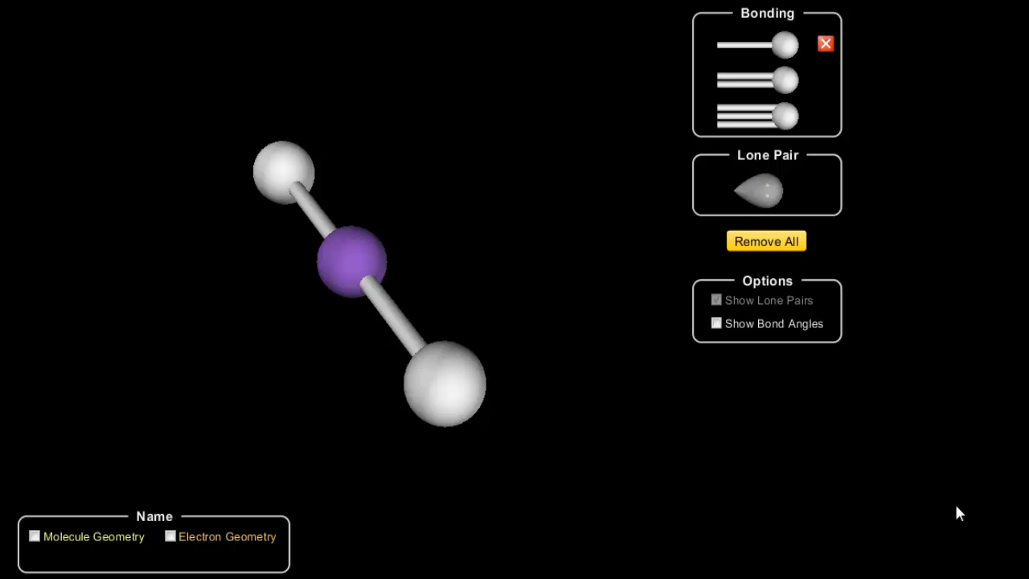
# - Replace both single bonds with two double bonds for a linear shape, then remove both double bonds
pyautogui.moveTo(434, 400); pyautogui.dragTo(547, 253)
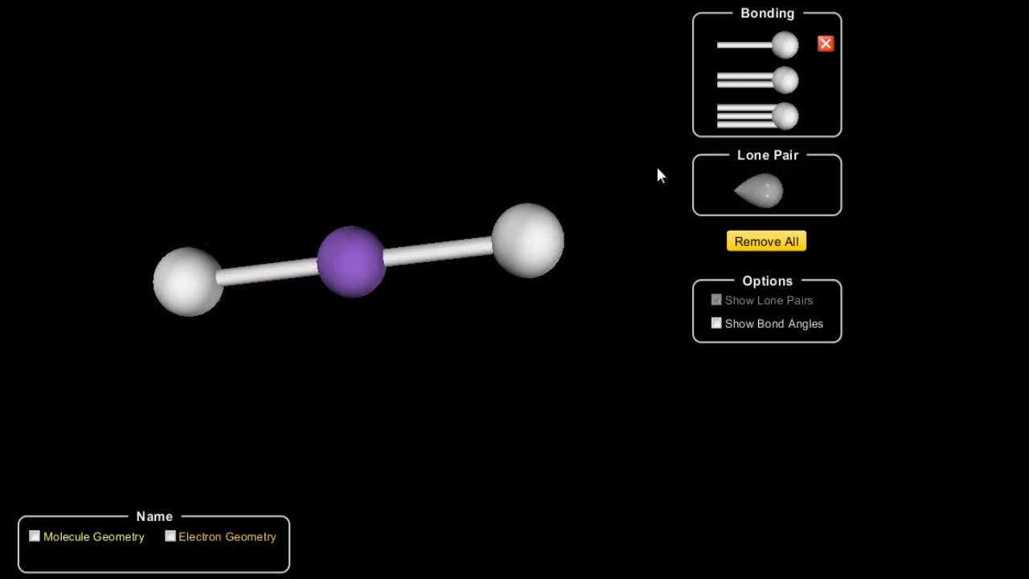
pyautogui.click(826, 45)
pyautogui.click(763, 92)
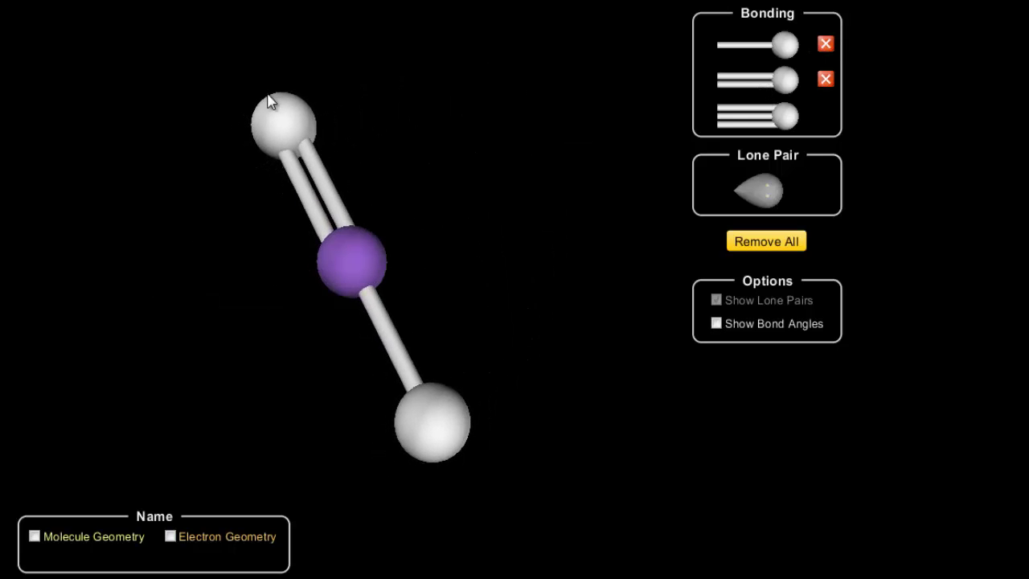
pyautogui.moveTo(281, 122); pyautogui.dragTo(165, 314)
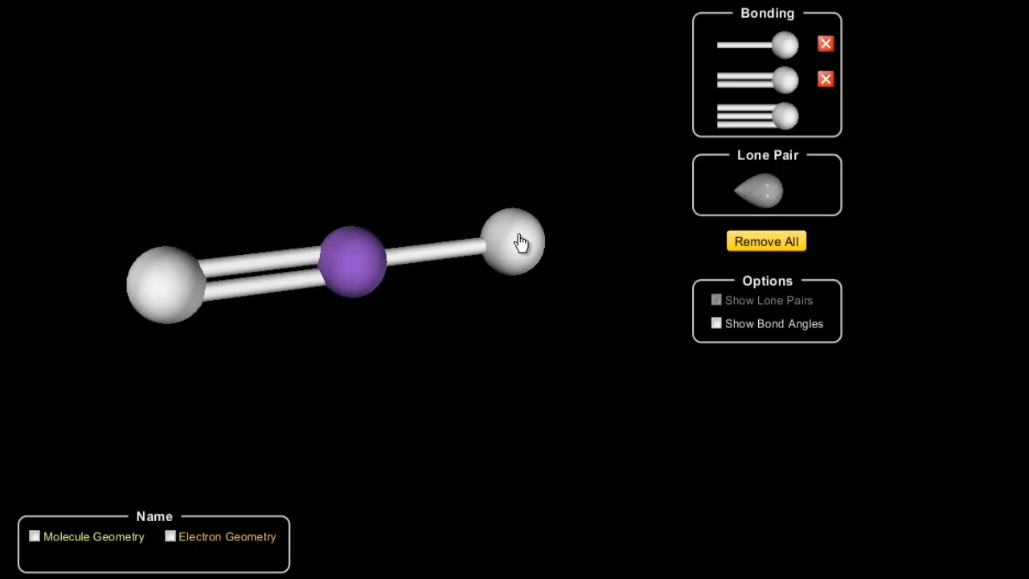
pyautogui.click(826, 46)
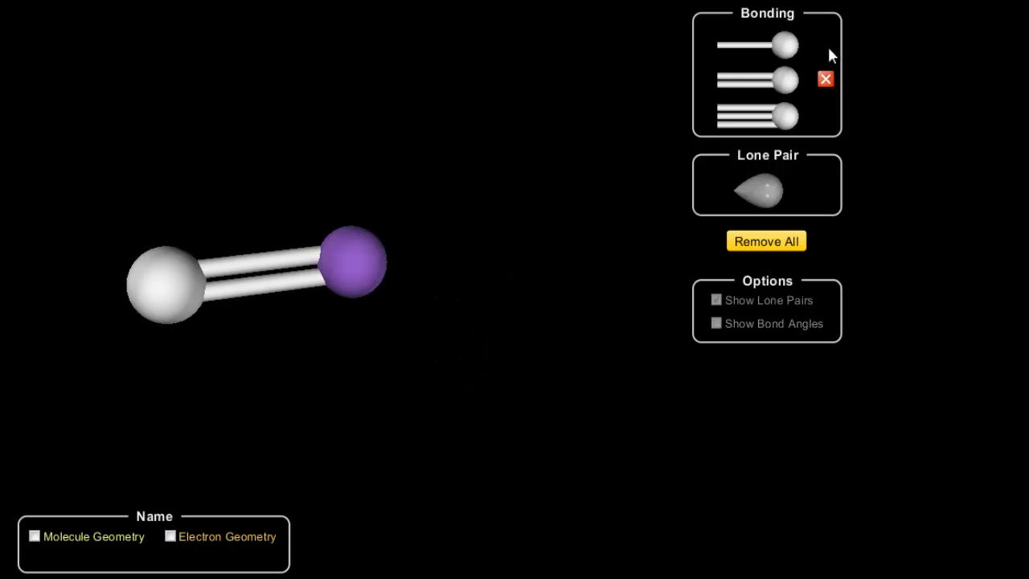
pyautogui.click(783, 81)
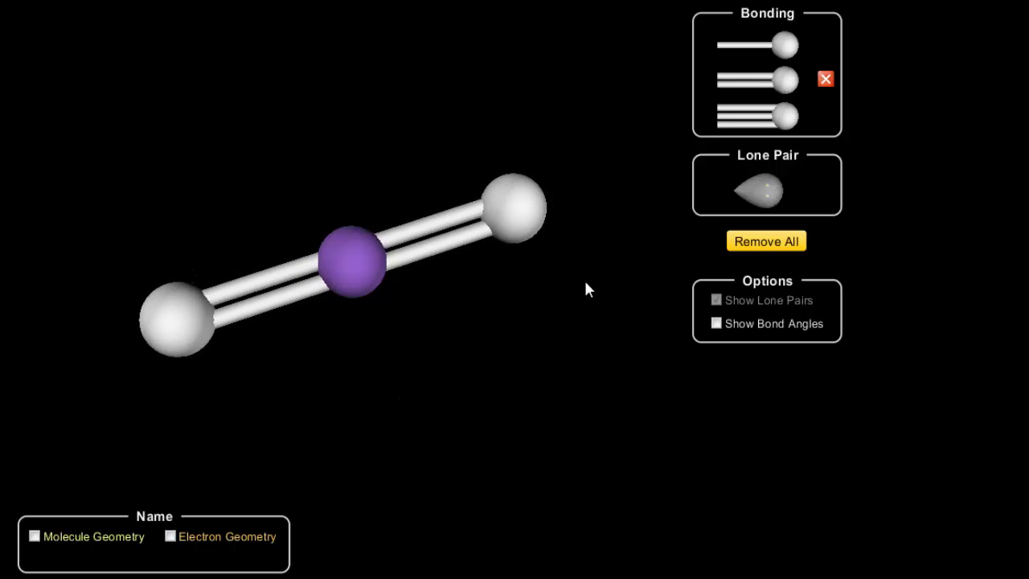
pyautogui.click(826, 81)
pyautogui.click(826, 81)
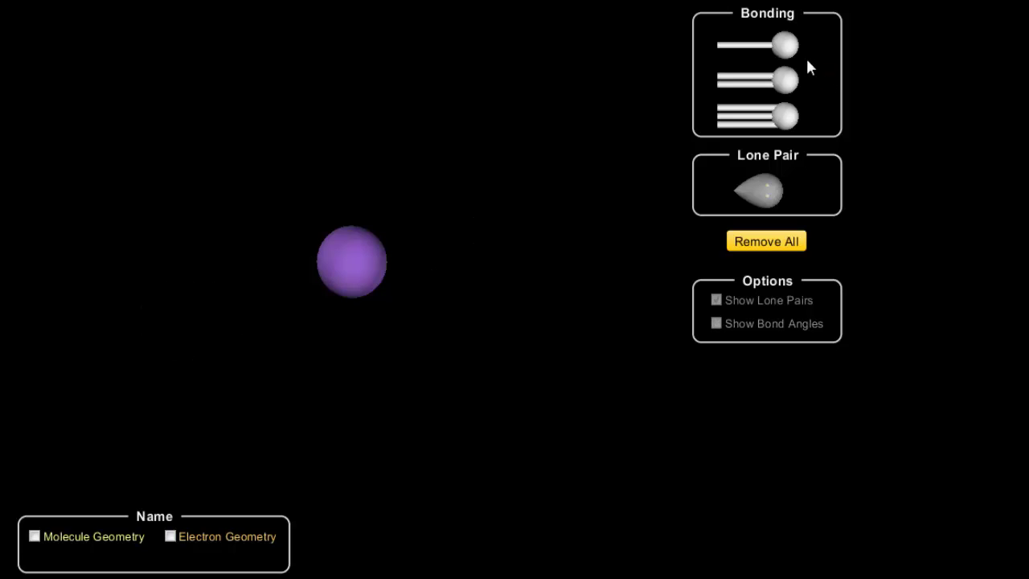
# - Attach a single-bonded atom, a triple-bonded atom and a lone pair to form a bent molecule
pyautogui.click(790, 48)
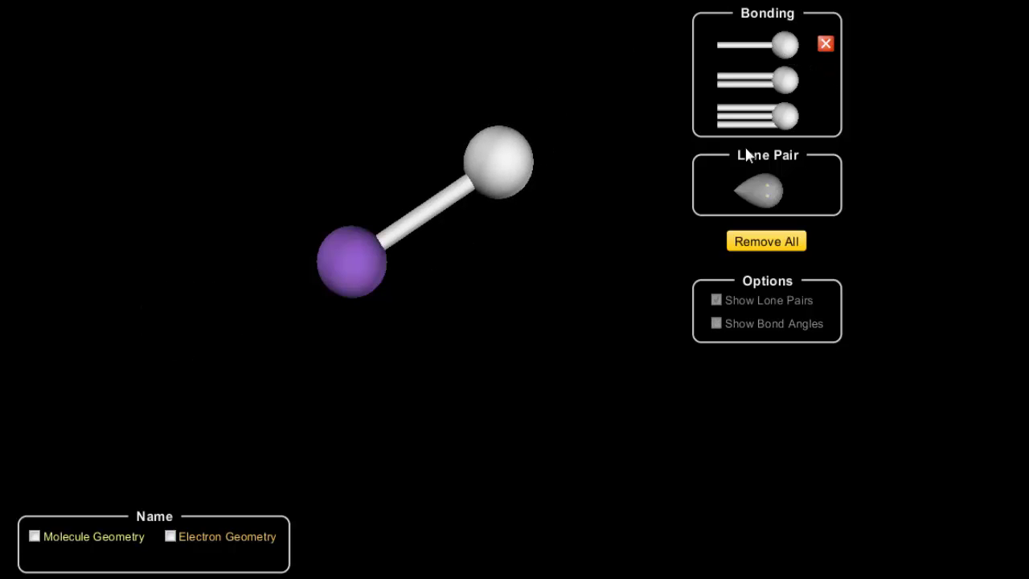
pyautogui.click(780, 127)
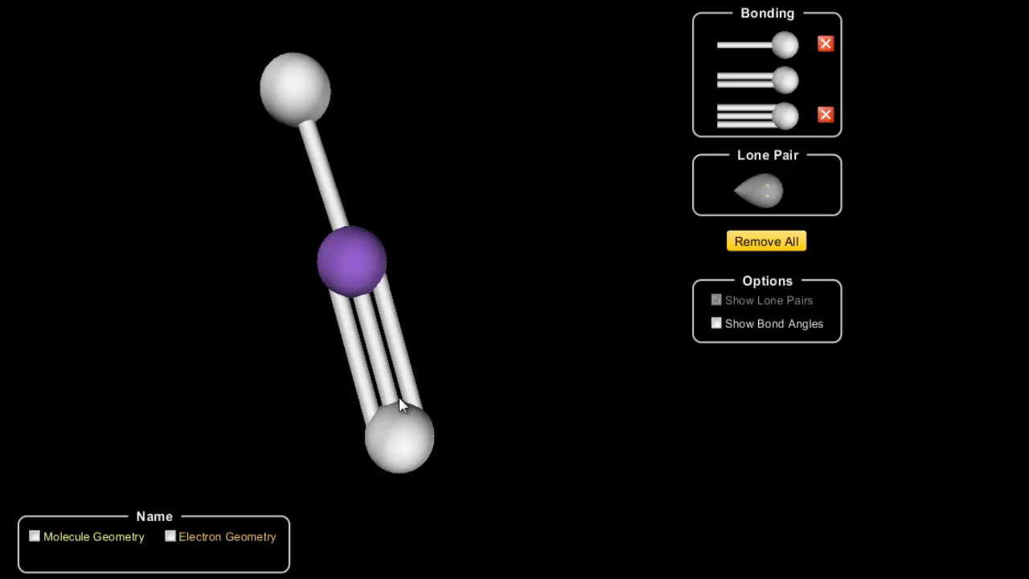
pyautogui.moveTo(448, 423); pyautogui.dragTo(570, 246)
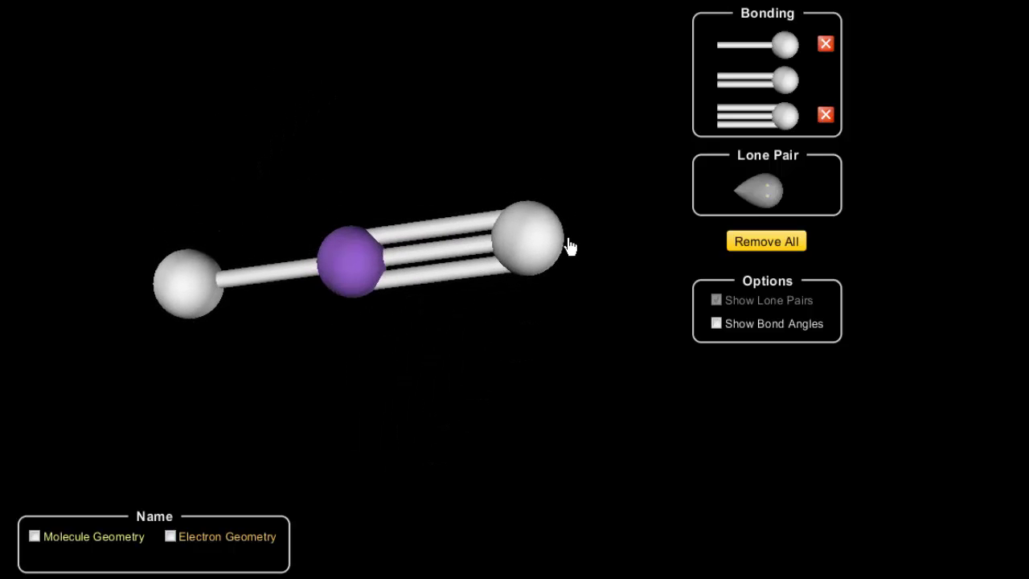
pyautogui.click(769, 195)
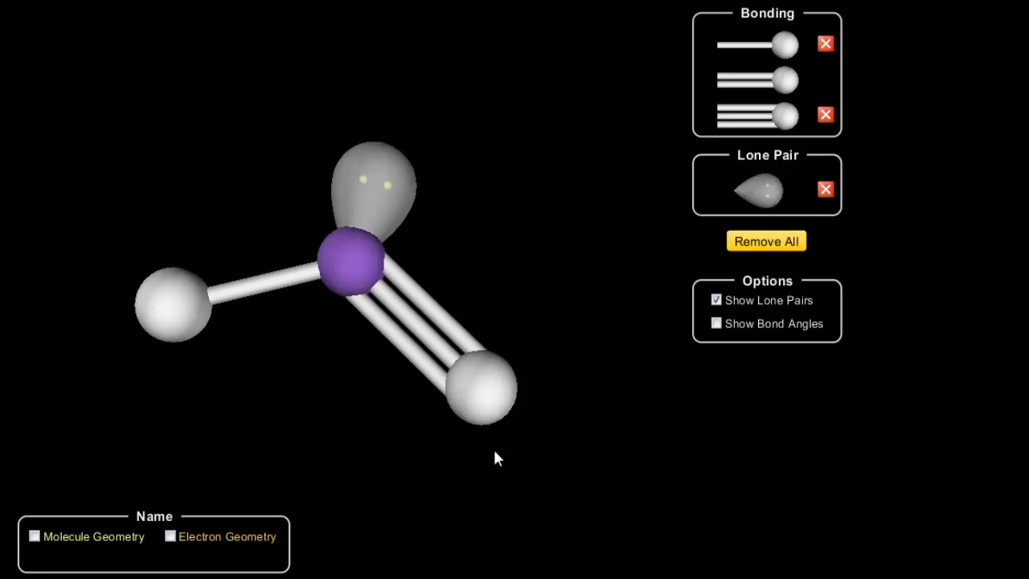
pyautogui.moveTo(158, 339); pyautogui.dragTo(214, 395)
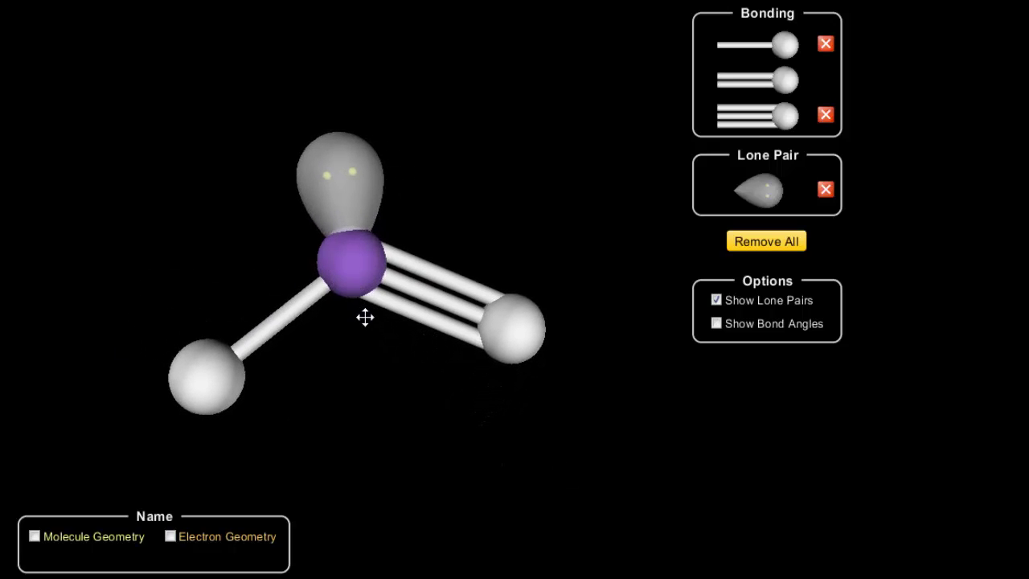
# - Turn off Show Lone Pairs and remove the triple- and single-bonded atoms
pyautogui.click(716, 300)
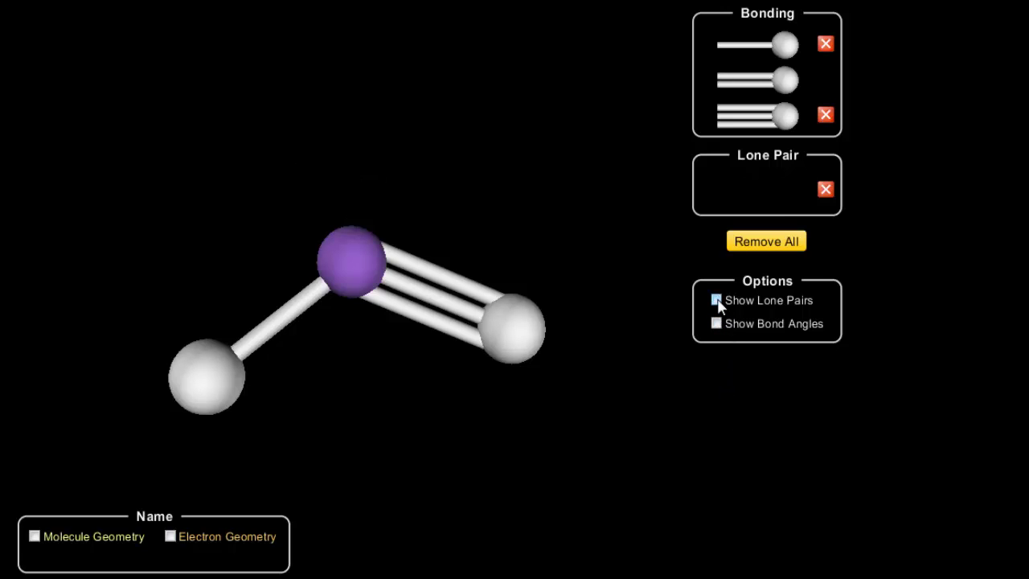
pyautogui.moveTo(486, 376); pyautogui.dragTo(554, 278)
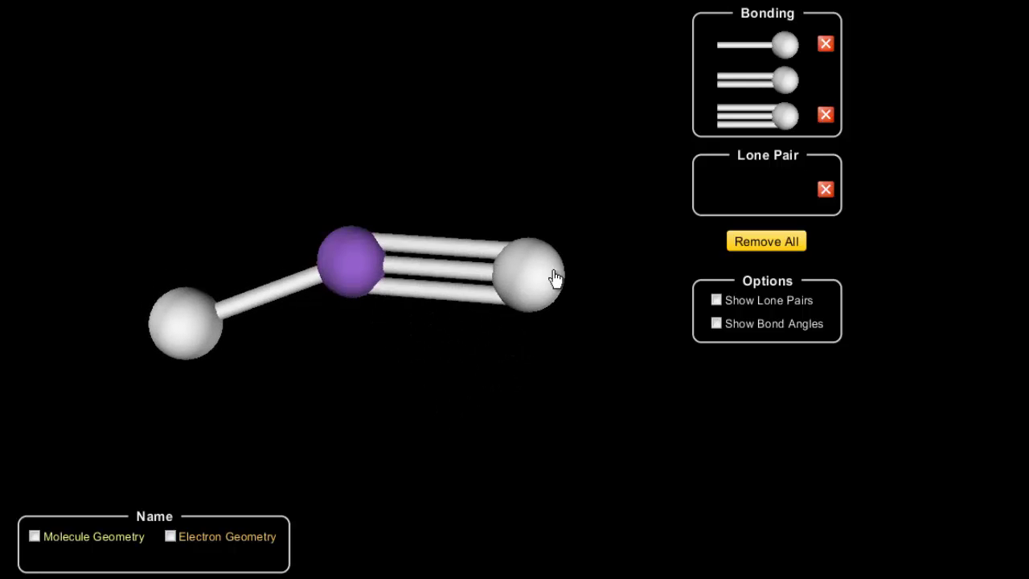
pyautogui.click(828, 114)
pyautogui.click(825, 43)
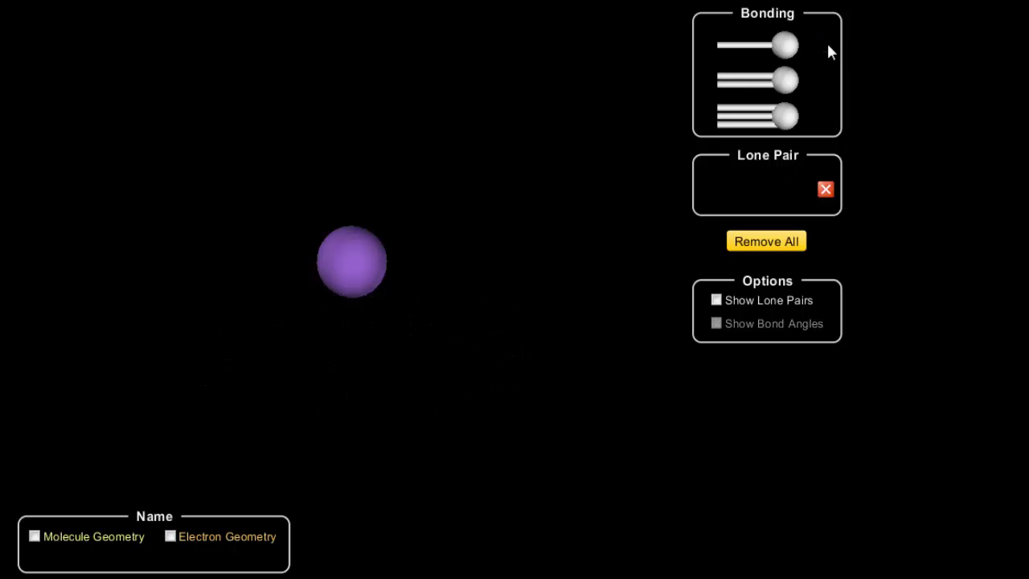
# - Clear the leftover lone pair, attach three single-bonded atoms, and rotate the trigonal shape face-on
pyautogui.click(766, 241)
pyautogui.click(790, 55)
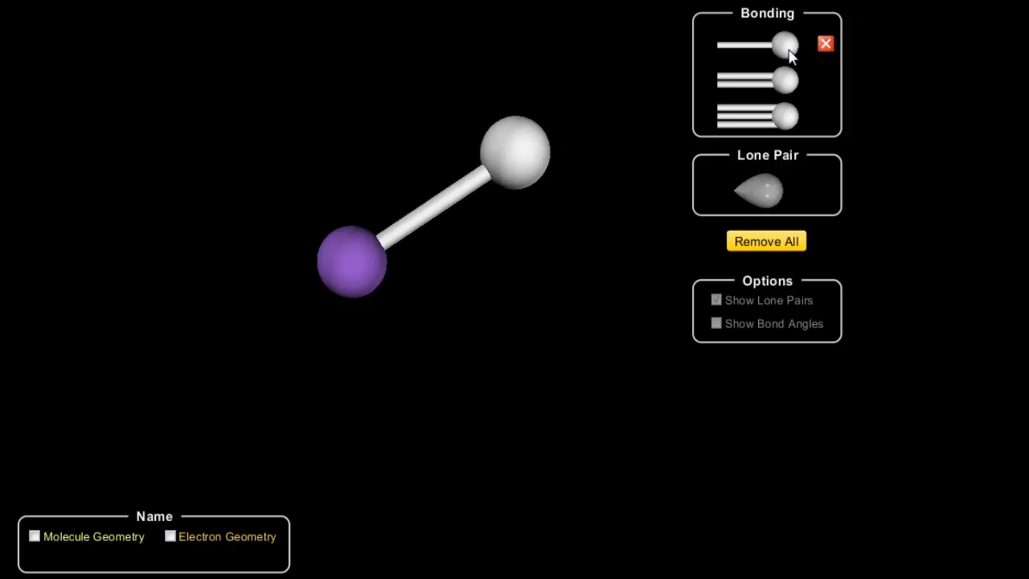
pyautogui.click(790, 55)
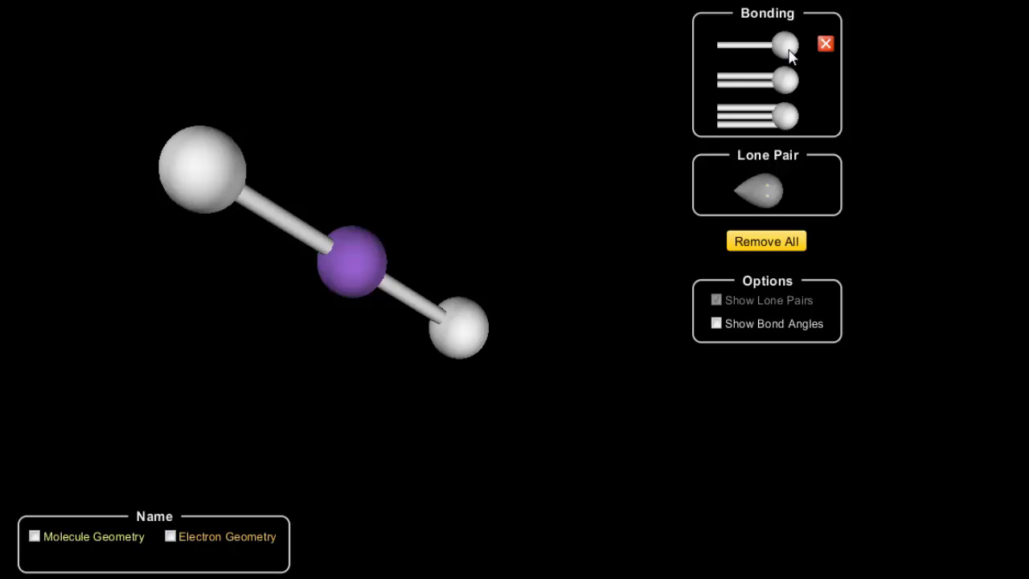
pyautogui.click(790, 55)
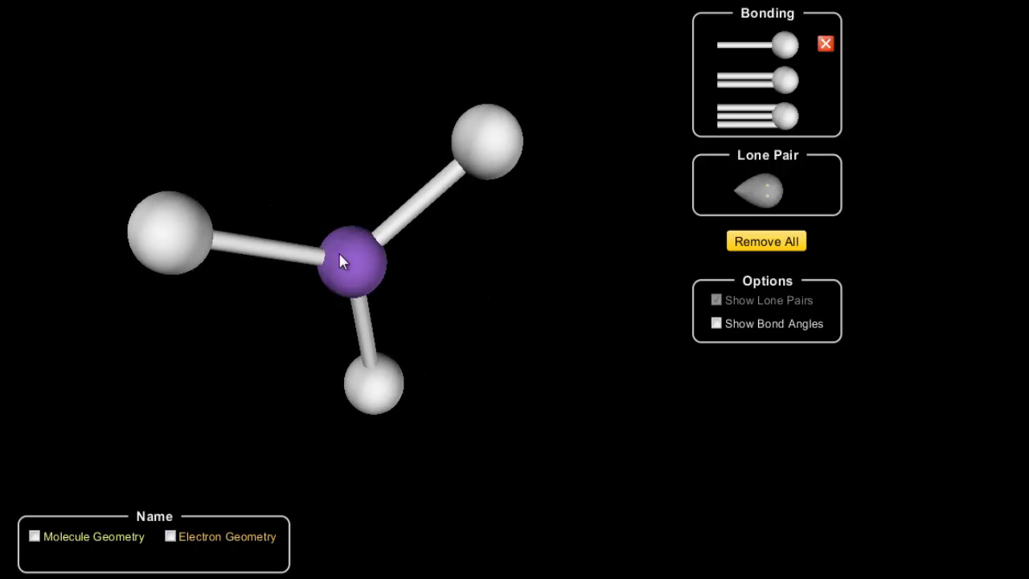
pyautogui.moveTo(537, 93); pyautogui.dragTo(397, 447)
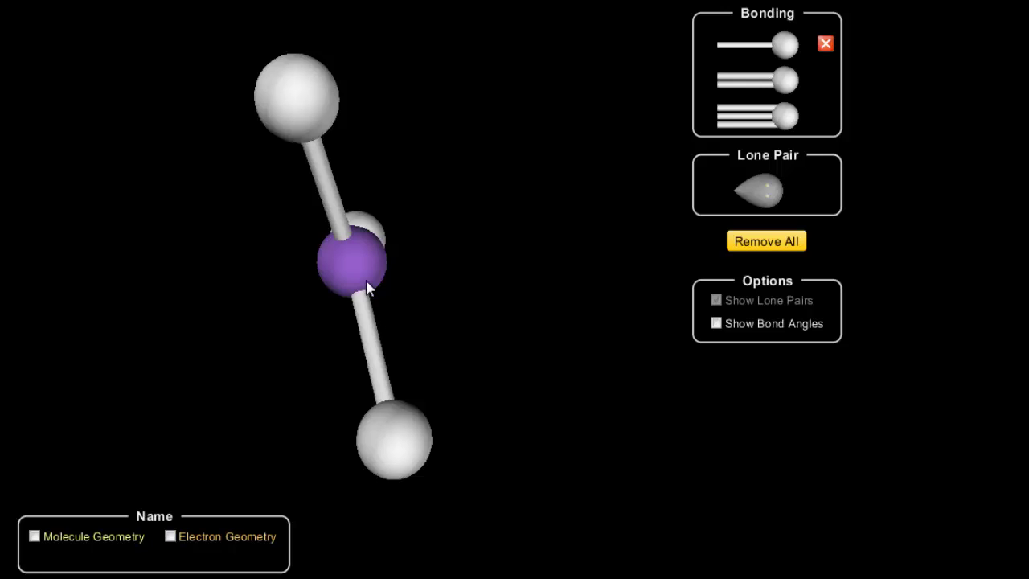
pyautogui.moveTo(366, 291); pyautogui.dragTo(190, 322)
pyautogui.moveTo(333, 264); pyautogui.dragTo(281, 274)
pyautogui.moveTo(339, 428); pyautogui.dragTo(191, 326)
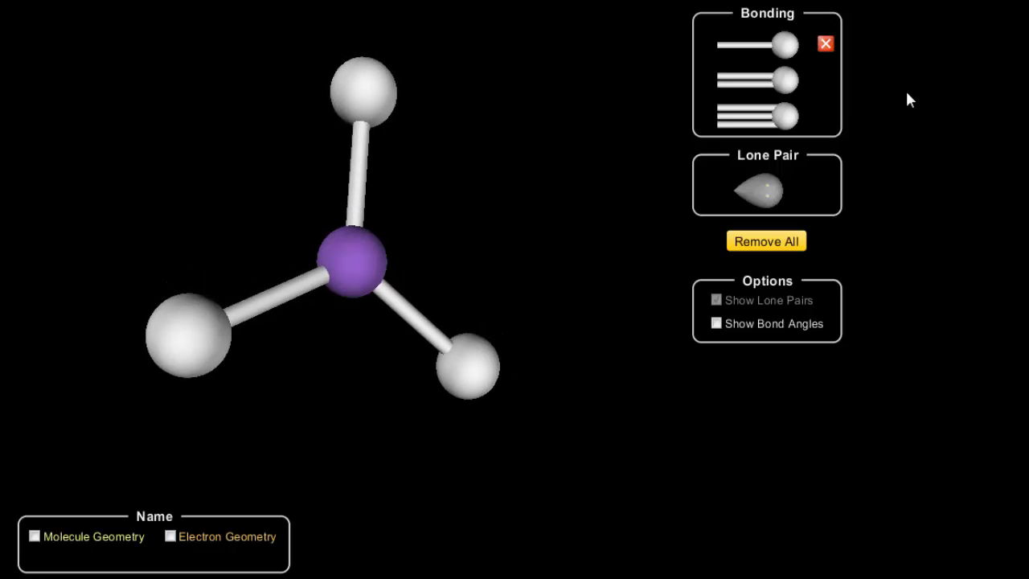
# - Add a lone pair to make it pyramidal, toggle Show Lone Pairs off and on, then Remove All
pyautogui.click(769, 191)
pyautogui.moveTo(425, 266); pyautogui.dragTo(350, 445)
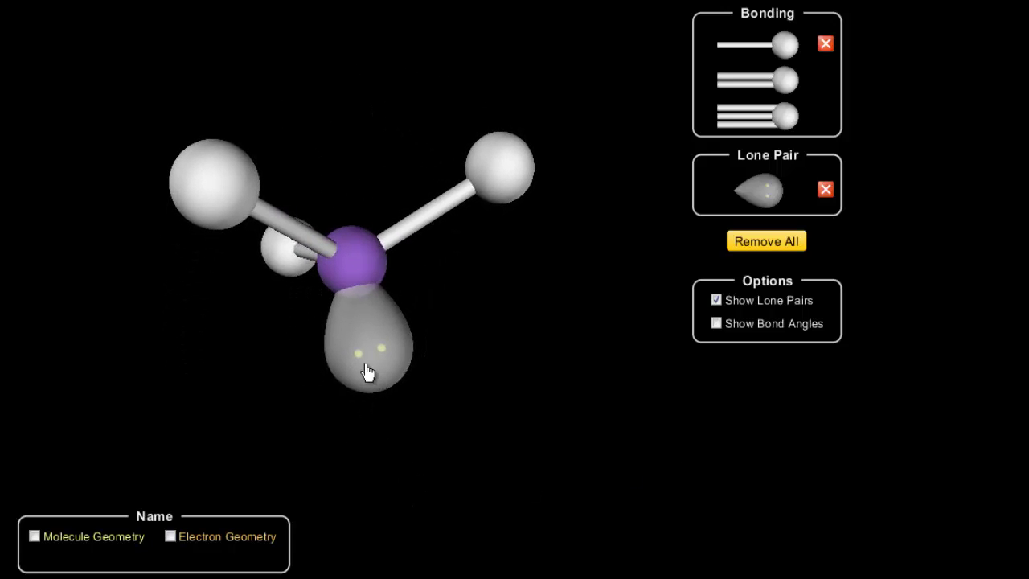
pyautogui.click(716, 302)
pyautogui.moveTo(363, 281)
pyautogui.mouseDown()
pyautogui.moveTo(354, 204)
pyautogui.moveTo(156, 129)
pyautogui.moveTo(98, 231)
pyautogui.moveTo(248, 30)
pyautogui.moveTo(349, 83)
pyautogui.moveTo(367, 276)
pyautogui.mouseUp()
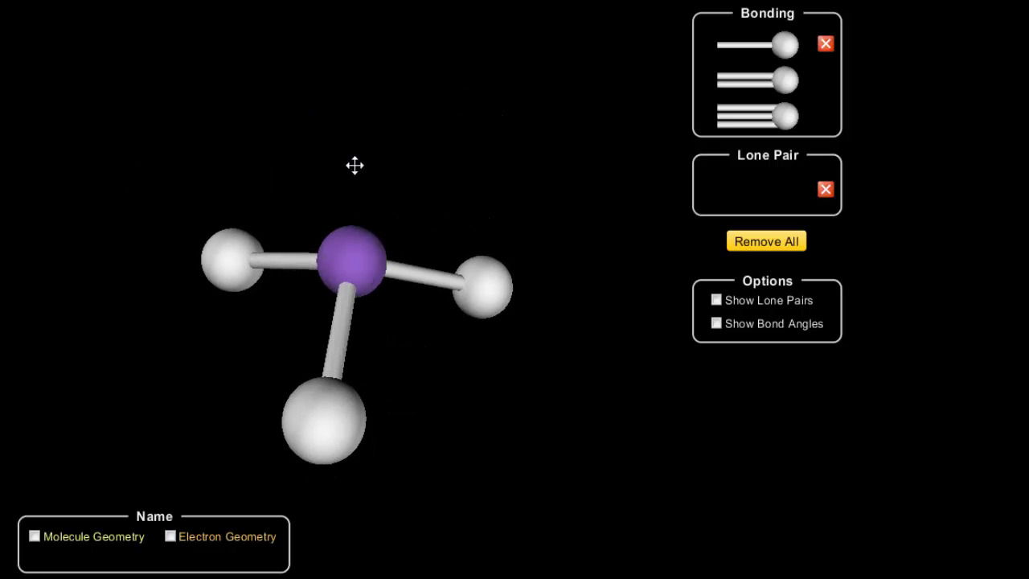
pyautogui.moveTo(336, 437); pyautogui.dragTo(240, 381)
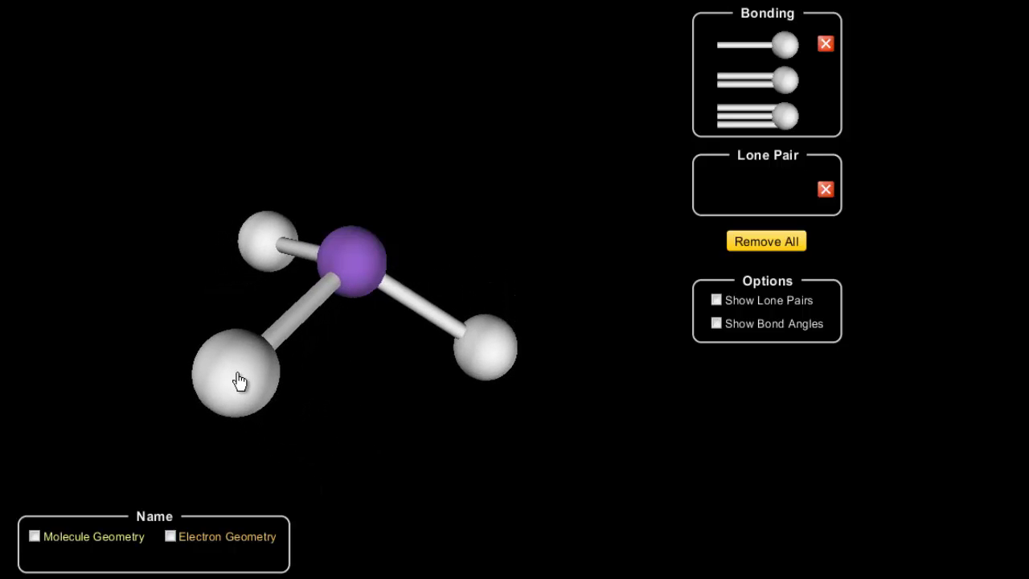
pyautogui.click(716, 301)
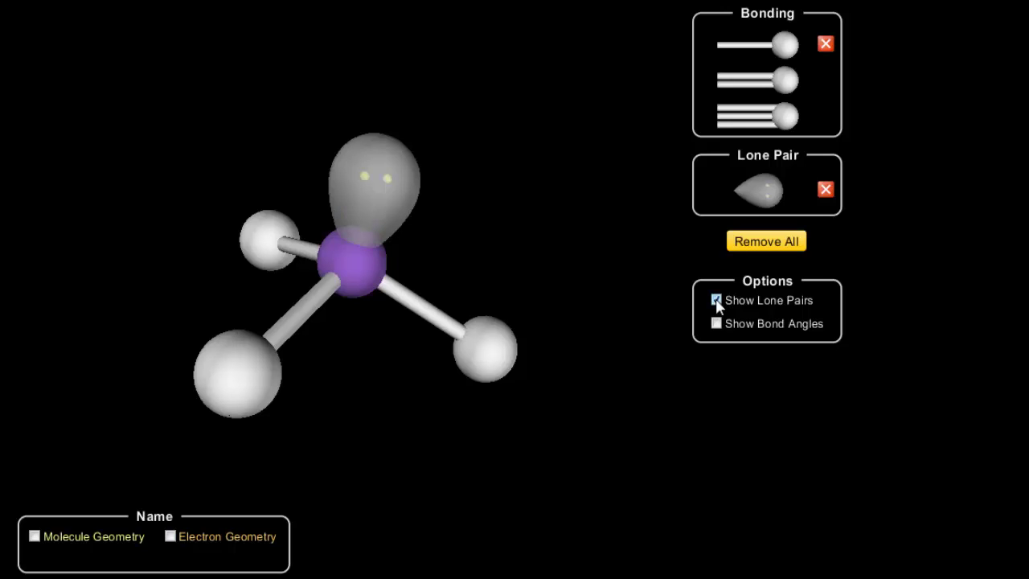
pyautogui.click(772, 243)
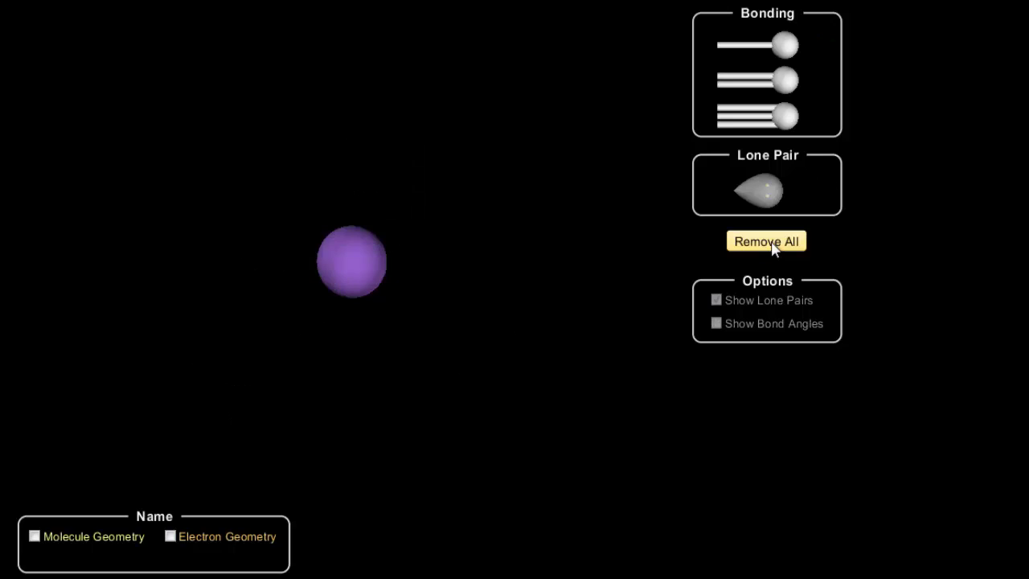
# - Attach four single-bonded atoms to form a tetrahedron and rotate it from several angles
pyautogui.click(795, 50)
pyautogui.click(795, 50)
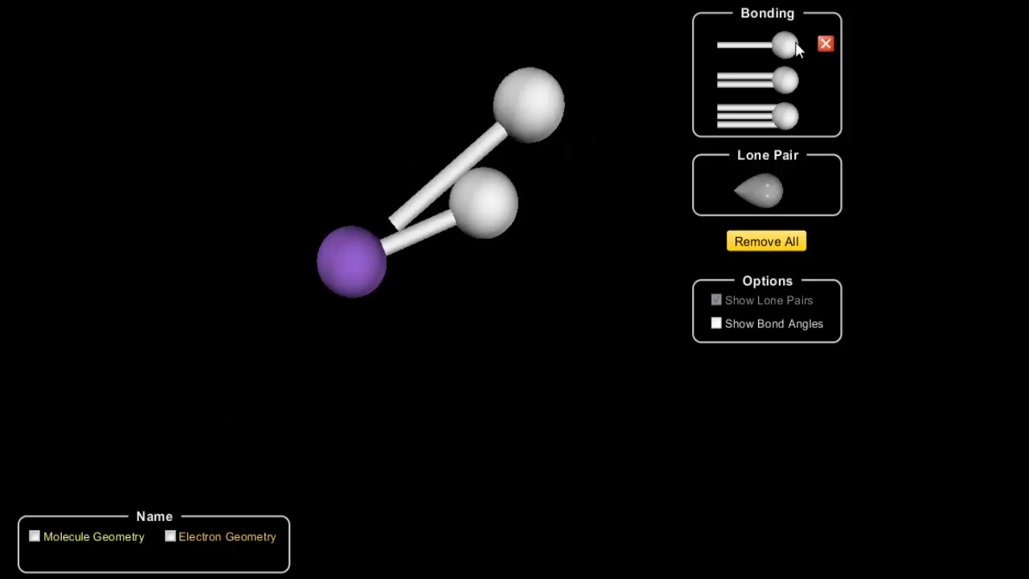
pyautogui.click(796, 50)
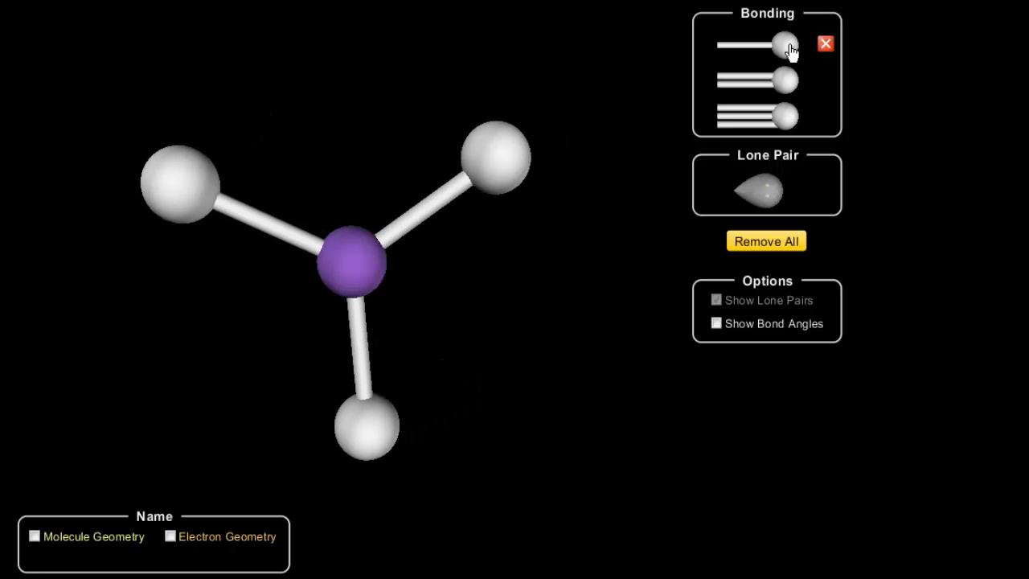
pyautogui.click(790, 50)
pyautogui.moveTo(481, 250); pyautogui.dragTo(478, 333)
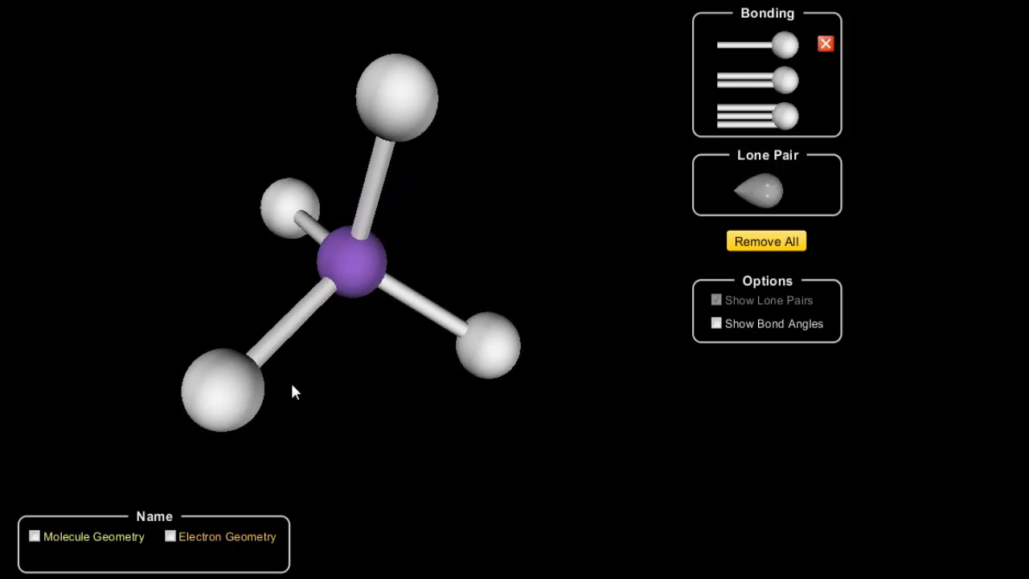
pyautogui.moveTo(253, 404); pyautogui.dragTo(294, 232)
pyautogui.moveTo(205, 290); pyautogui.dragTo(242, 398)
pyautogui.moveTo(347, 280); pyautogui.dragTo(87, 164)
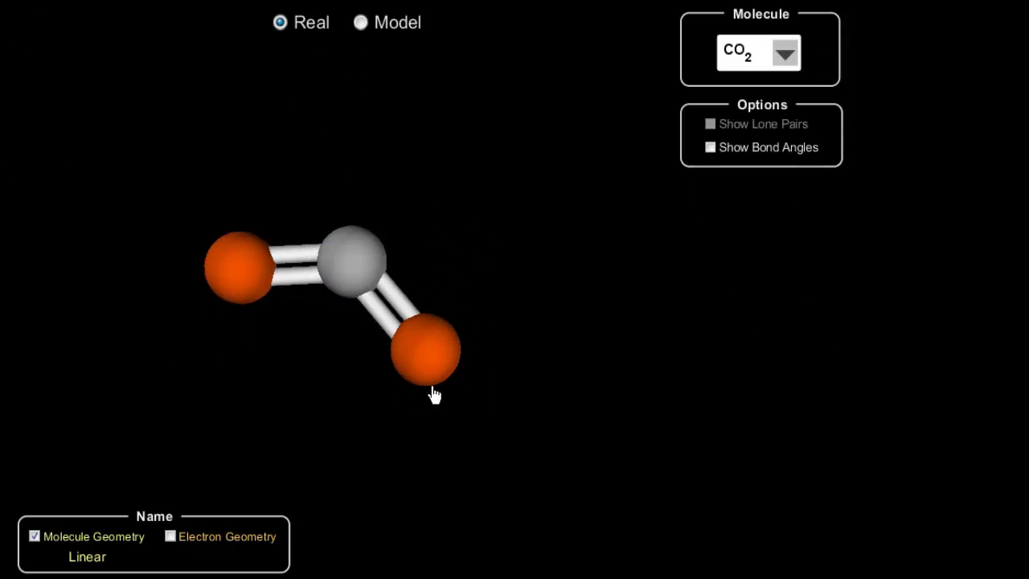
pyautogui.moveTo(436, 394); pyautogui.dragTo(552, 212)
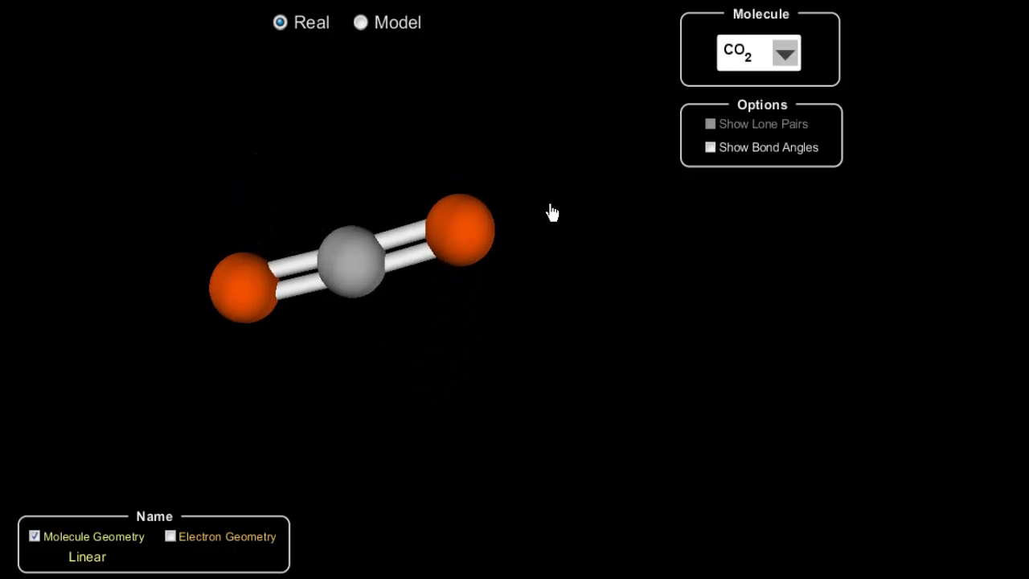
# - Rotate linear CO2 end-on and back, then bring up the Molecule list
pyautogui.moveTo(252, 305); pyautogui.dragTo(494, 294)
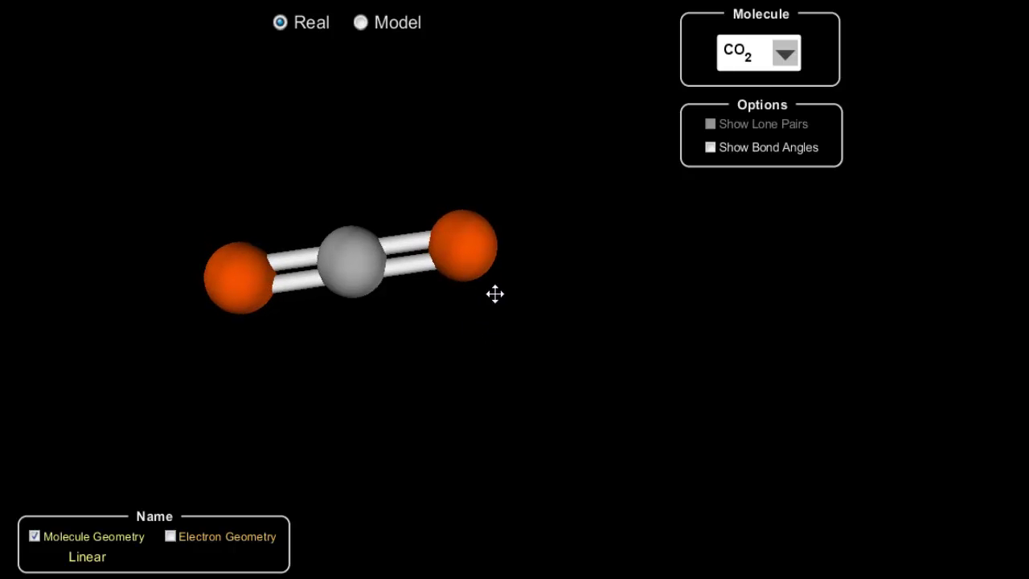
pyautogui.click(784, 54)
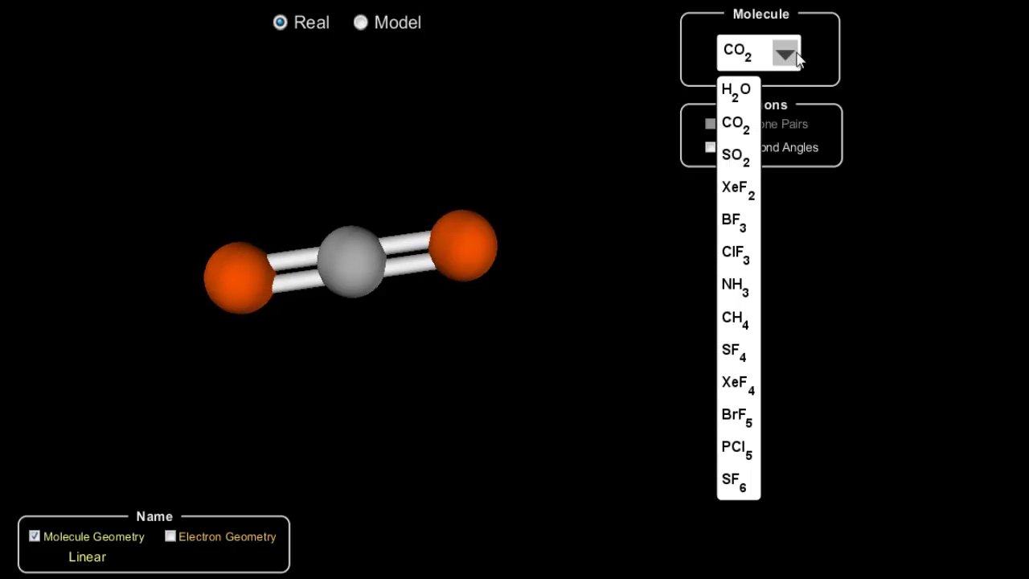
# - Load H2O and toggle its two oxygen lone pairs on and off, leaving them hidden
pyautogui.click(747, 95)
pyautogui.moveTo(255, 253); pyautogui.dragTo(260, 342)
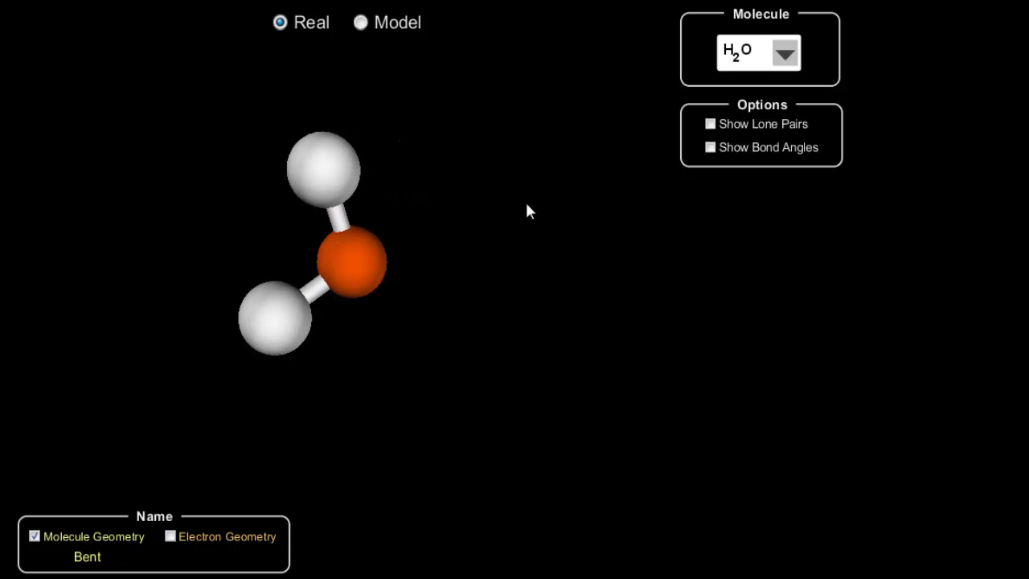
pyautogui.click(711, 125)
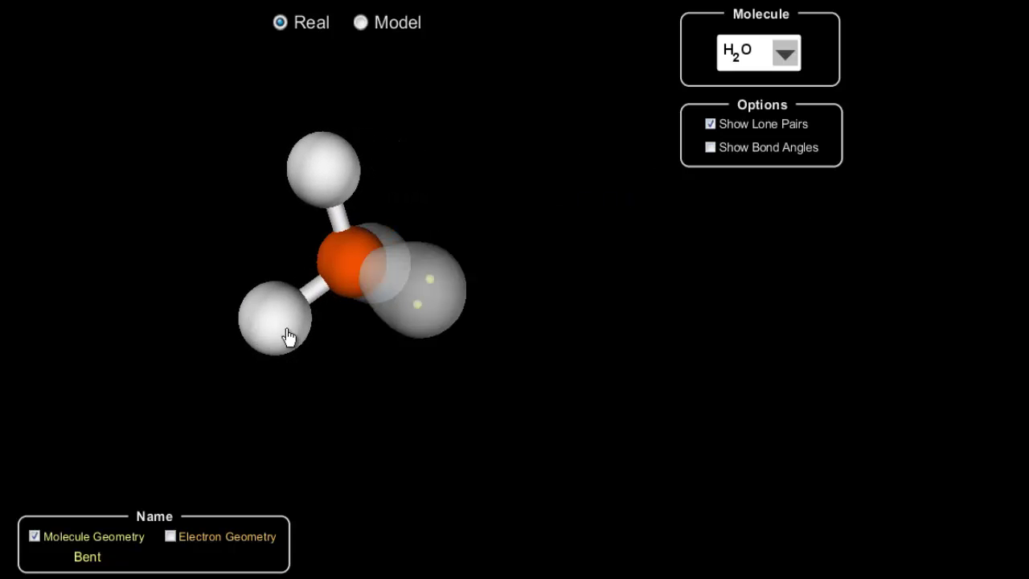
pyautogui.moveTo(443, 298); pyautogui.dragTo(178, 167)
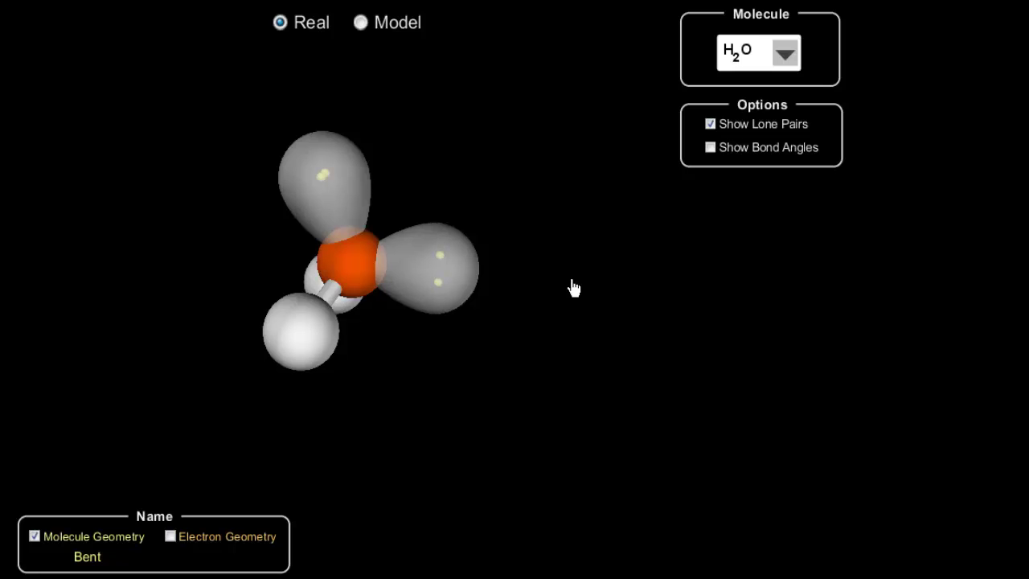
pyautogui.click(710, 123)
pyautogui.moveTo(314, 338); pyautogui.dragTo(482, 335)
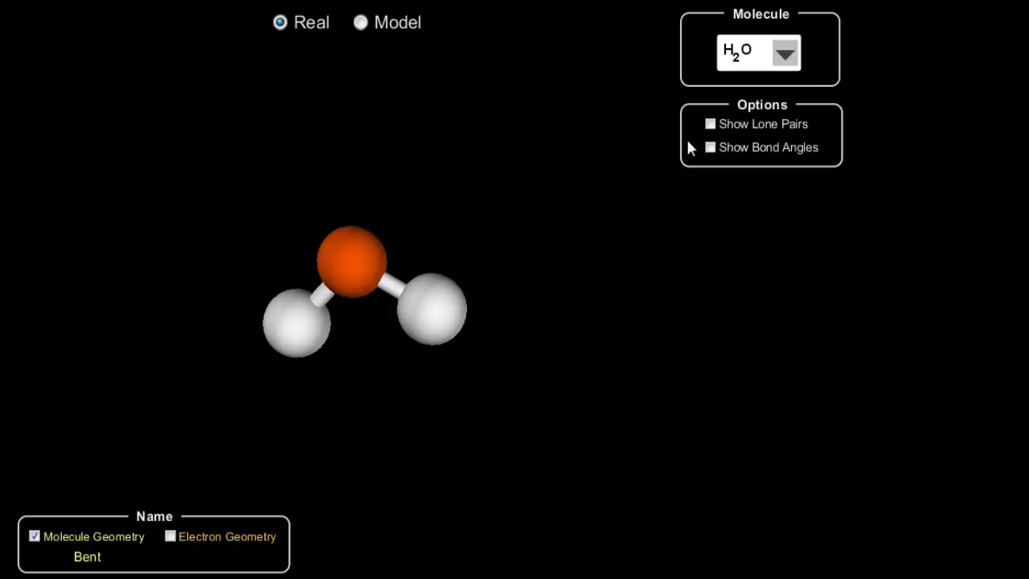
pyautogui.click(710, 125)
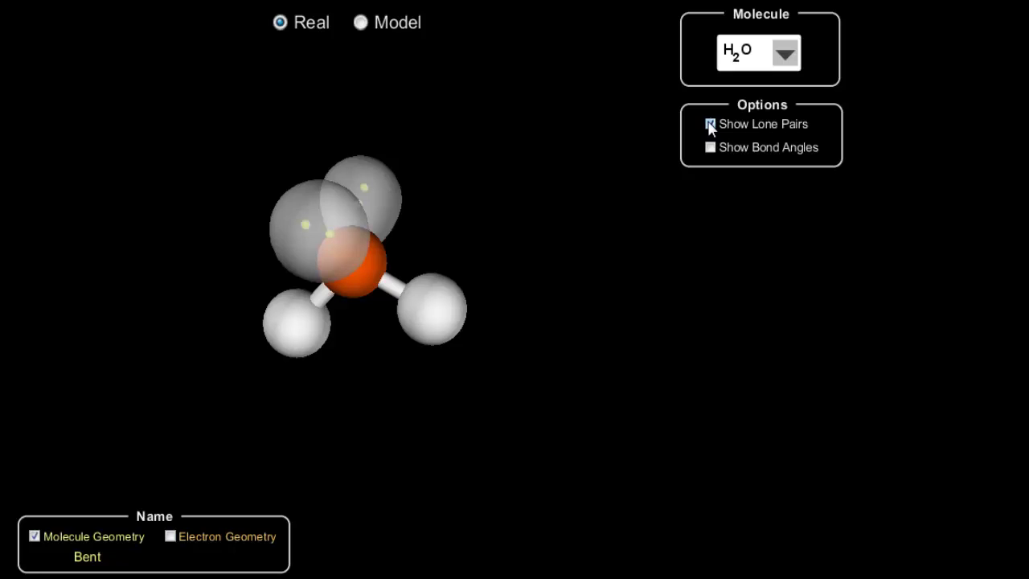
pyautogui.click(711, 126)
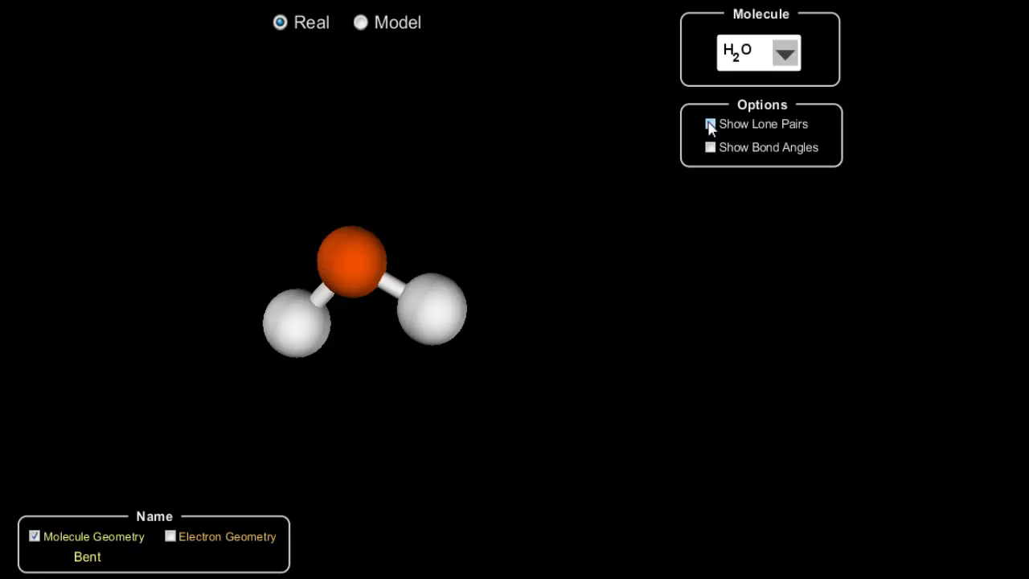
pyautogui.click(787, 57)
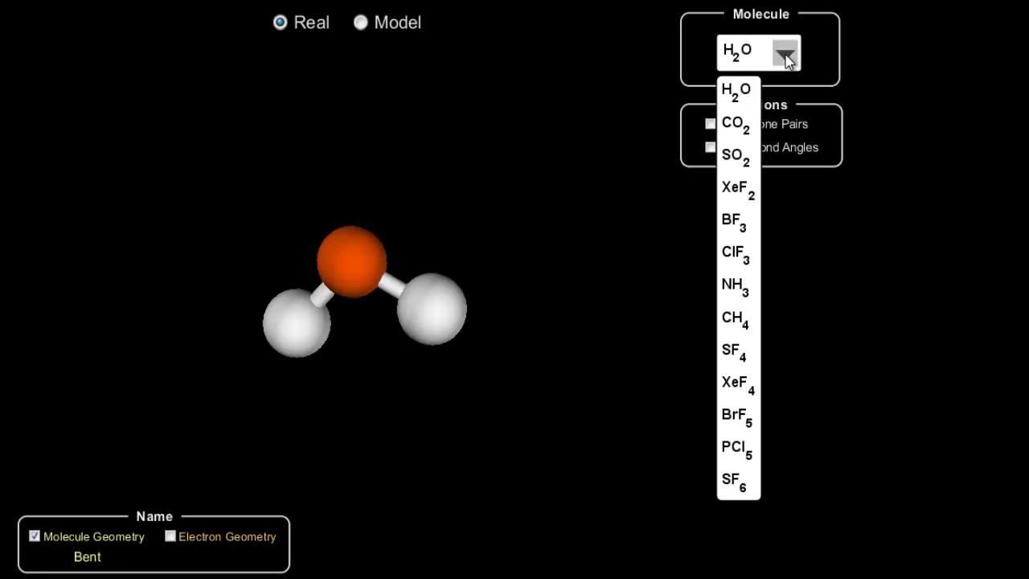
# - Load BF3, rotate it, and briefly display its 120.0° bond angles before hiding them
pyautogui.click(738, 224)
pyautogui.moveTo(374, 149); pyautogui.dragTo(319, 361)
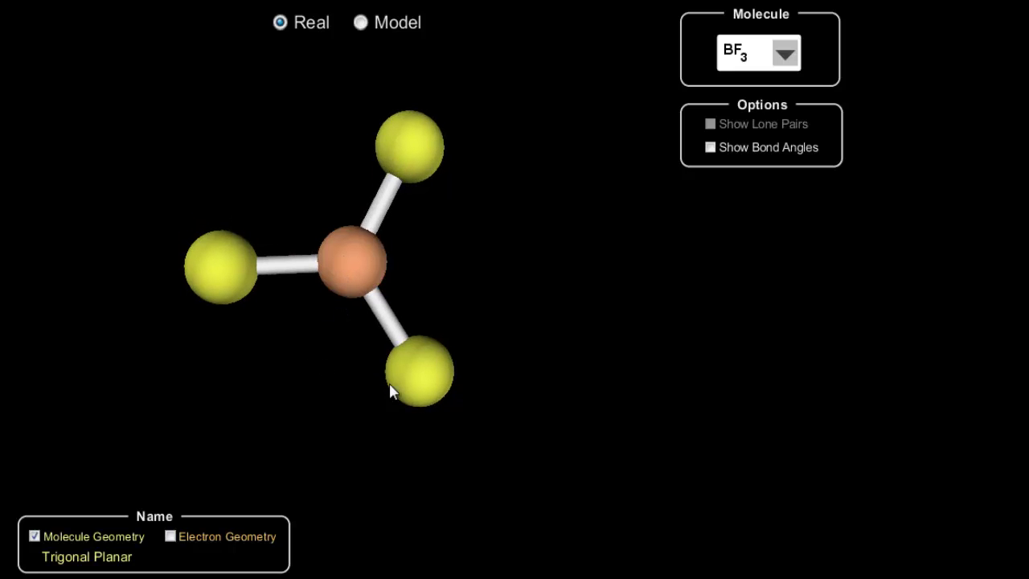
pyautogui.moveTo(407, 387); pyautogui.dragTo(434, 399)
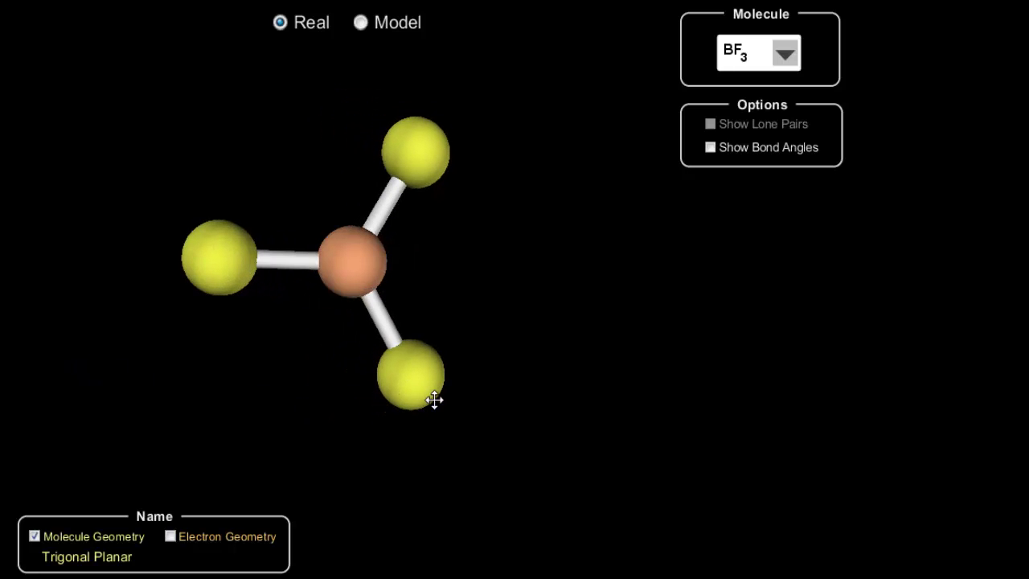
pyautogui.click(712, 148)
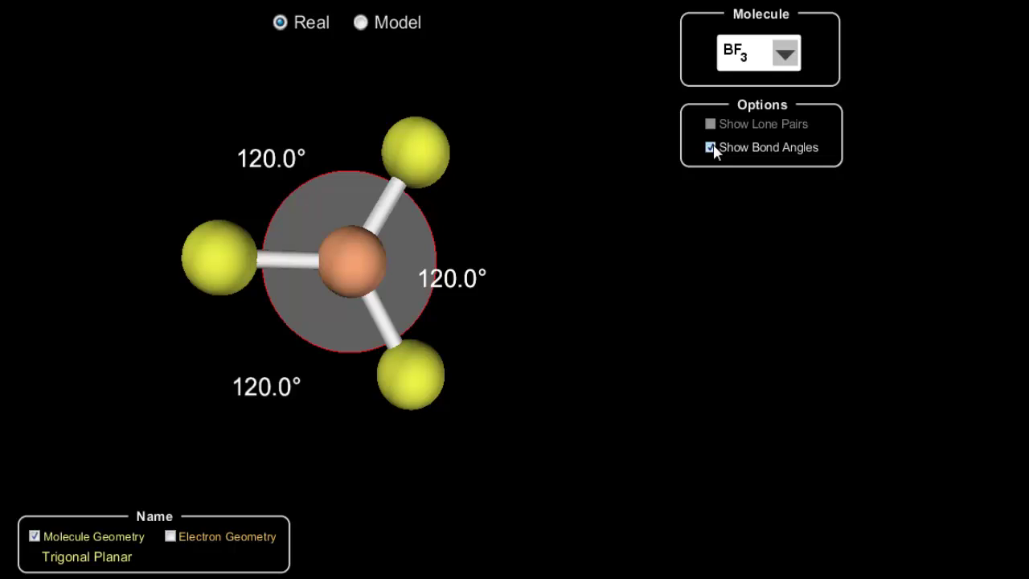
pyautogui.click(712, 147)
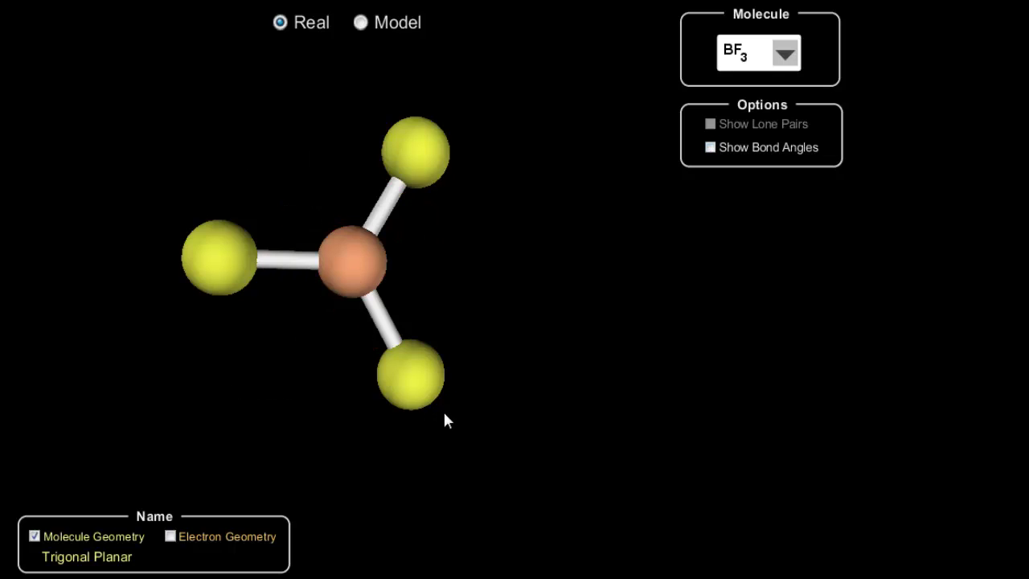
pyautogui.moveTo(417, 395); pyautogui.dragTo(396, 370)
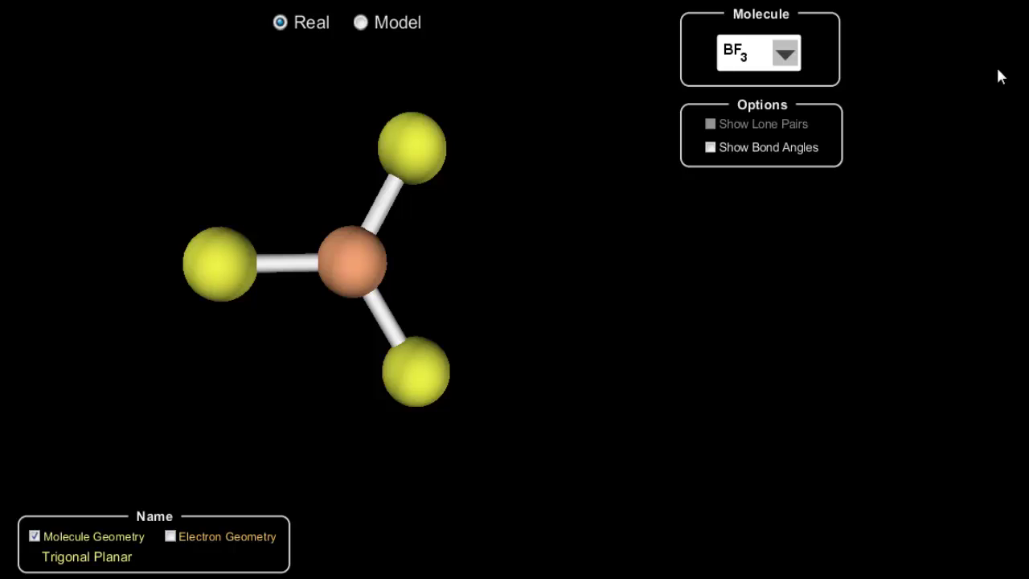
pyautogui.click(785, 56)
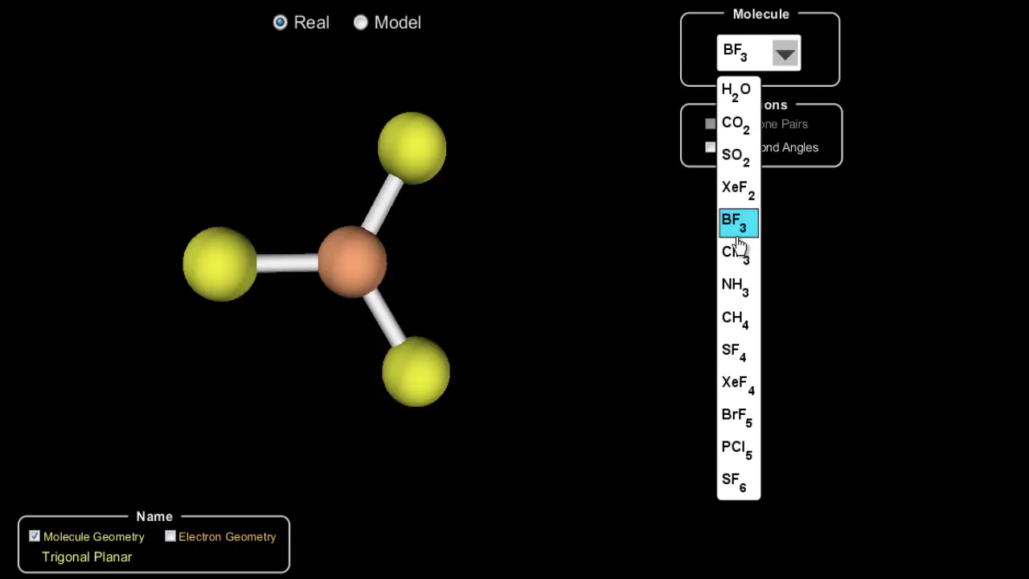
# - Load NH3, show its nitrogen lone pair, and rotate the model to view it from several sides
pyautogui.click(738, 288)
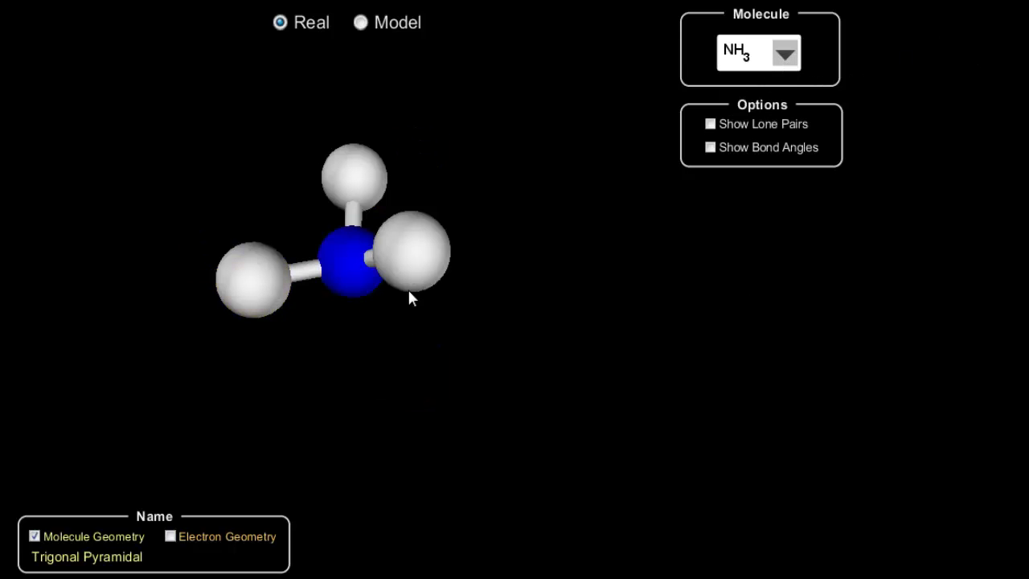
pyautogui.moveTo(426, 331); pyautogui.dragTo(291, 313)
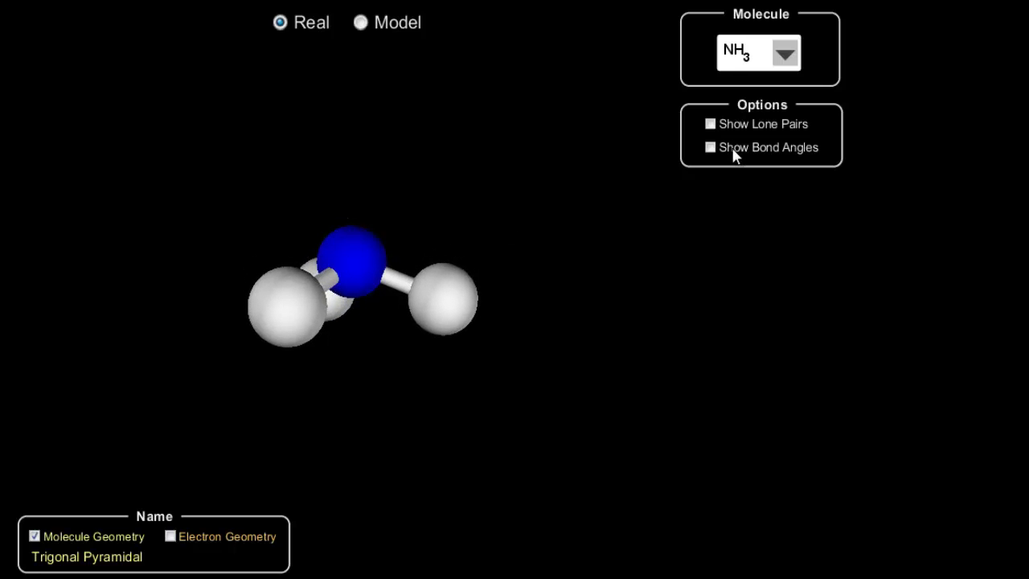
pyautogui.click(710, 124)
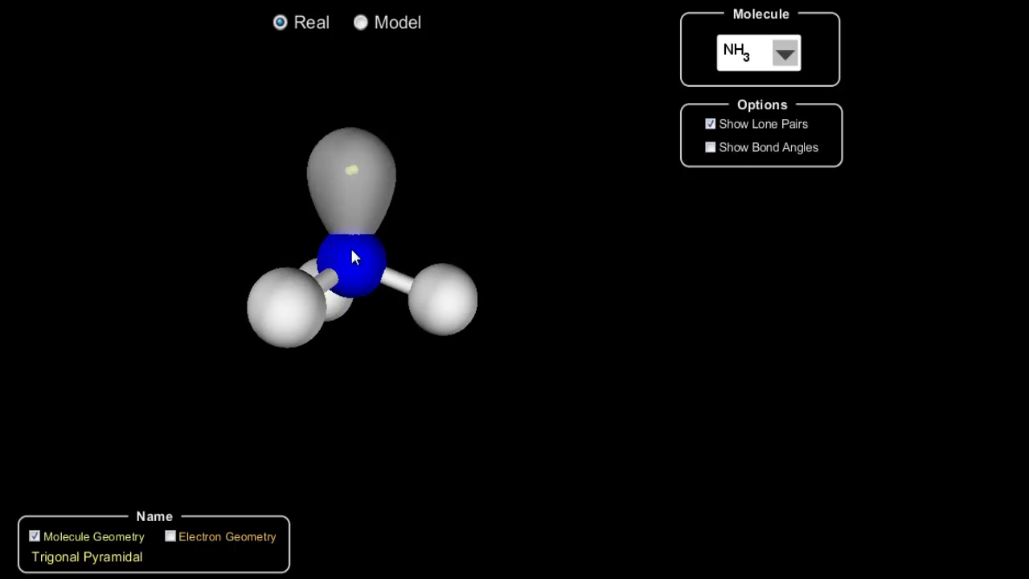
pyautogui.moveTo(409, 303); pyautogui.dragTo(447, 298)
pyautogui.moveTo(312, 298); pyautogui.dragTo(350, 86)
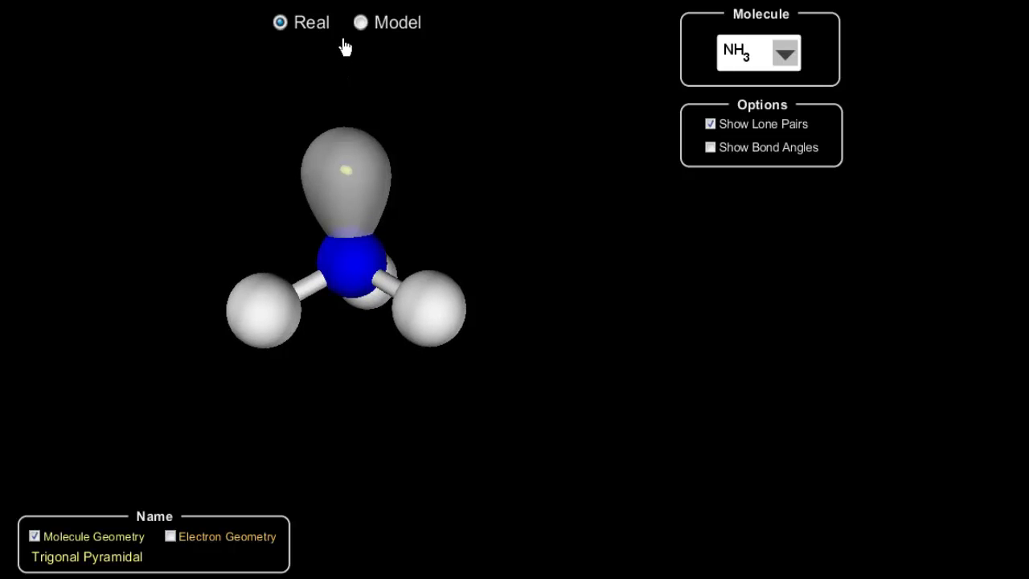
pyautogui.moveTo(347, 130); pyautogui.dragTo(354, 122)
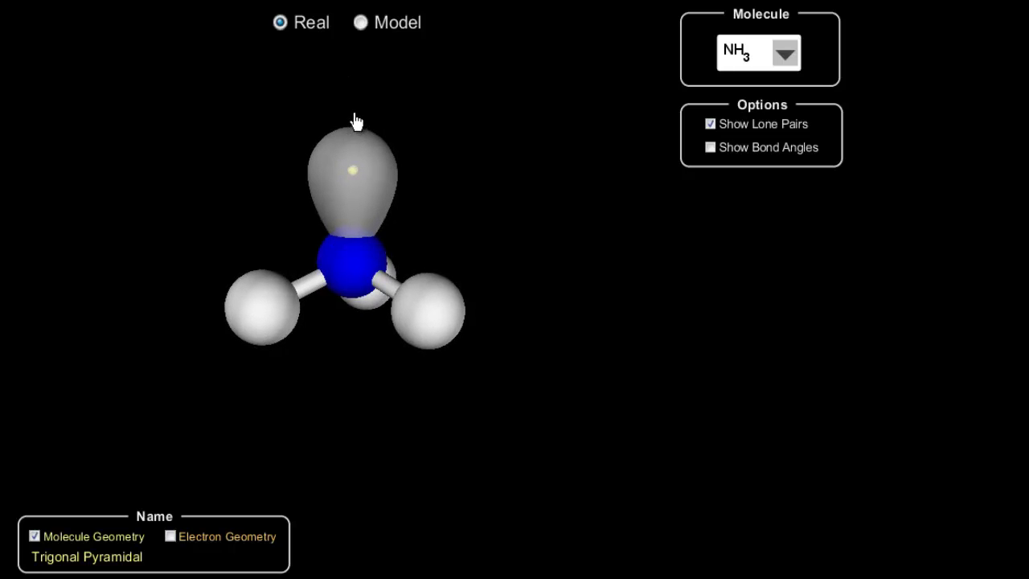
pyautogui.moveTo(425, 306); pyautogui.dragTo(342, 82)
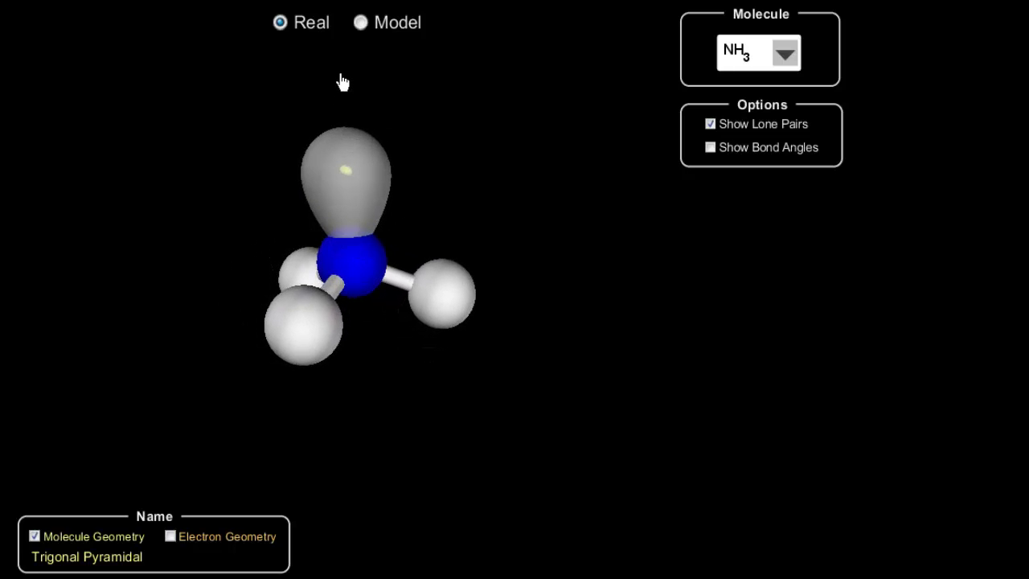
# - Hide the nitrogen lone pair, rotate NH3, then show the lone pair again
pyautogui.click(712, 126)
pyautogui.moveTo(326, 314); pyautogui.dragTo(352, 299)
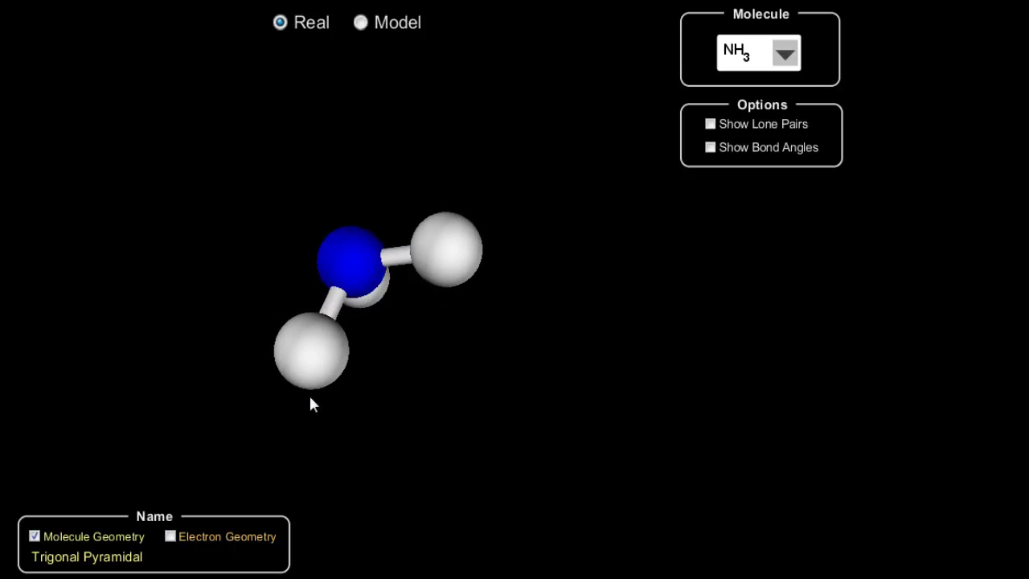
pyautogui.moveTo(283, 328); pyautogui.dragTo(264, 306)
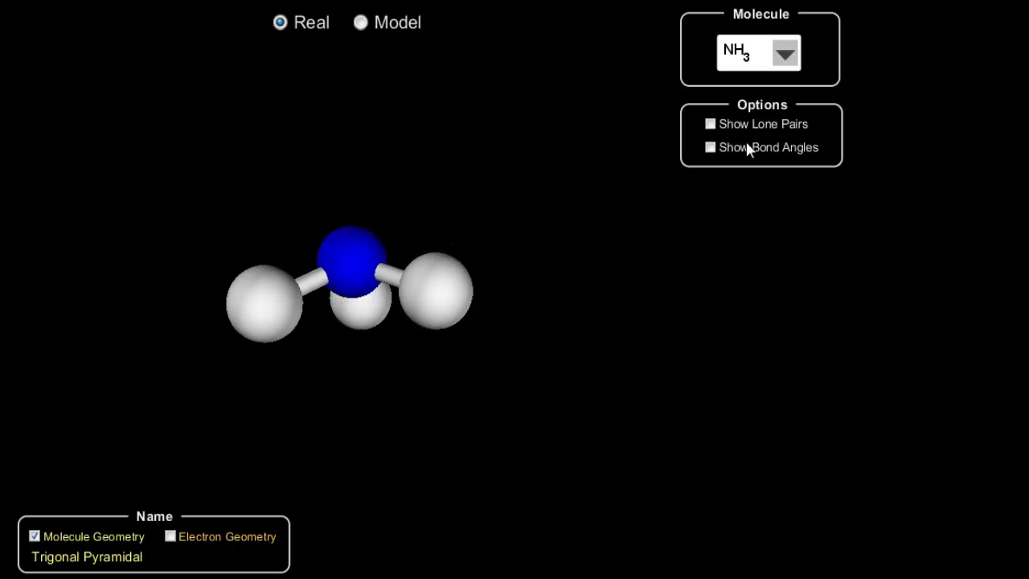
pyautogui.click(712, 126)
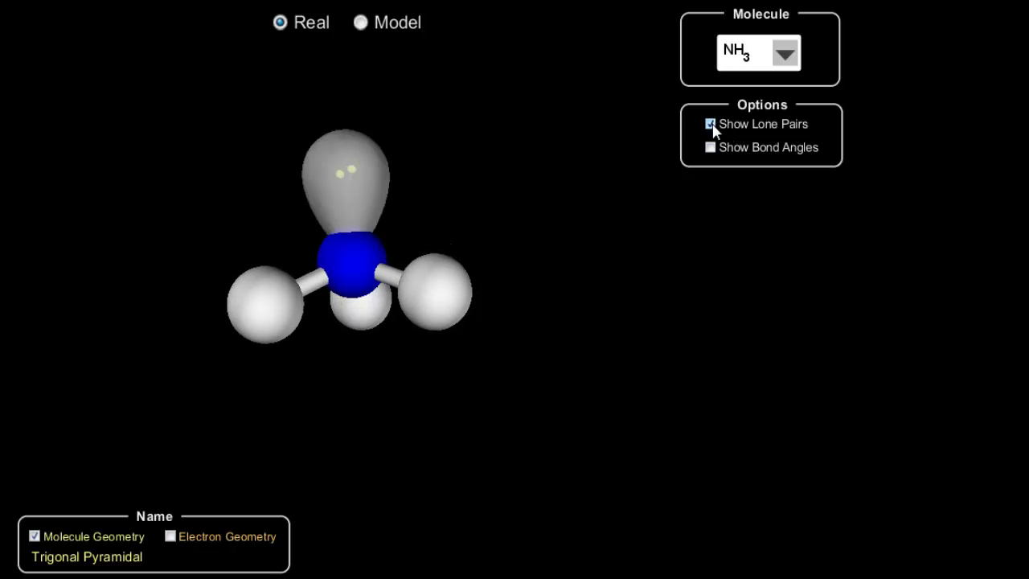
pyautogui.click(785, 57)
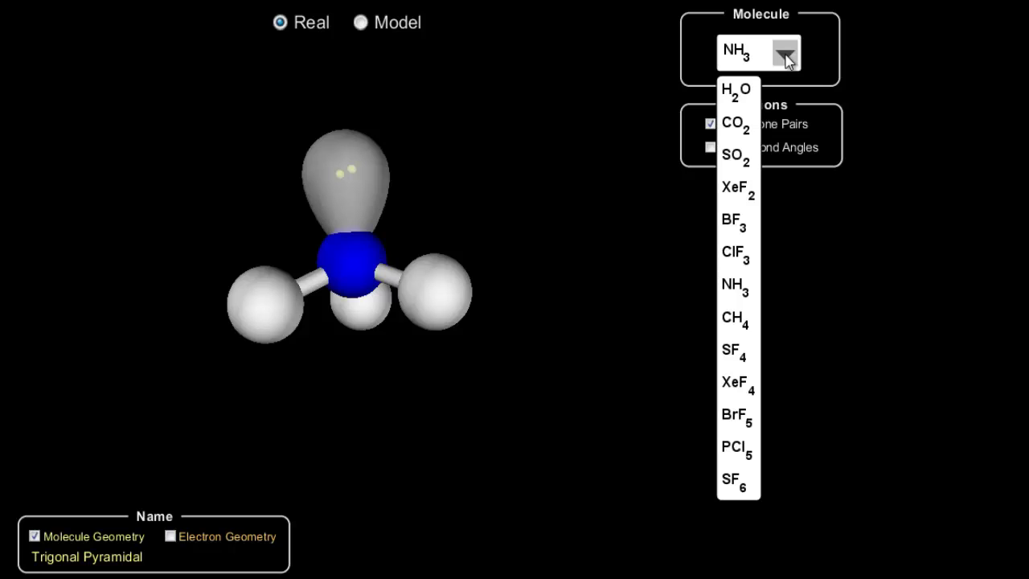
# - Load CH4, rotate it to show all four hydrogens, and briefly display its 109.5° bond angles
pyautogui.click(734, 321)
pyautogui.moveTo(387, 316); pyautogui.dragTo(281, 238)
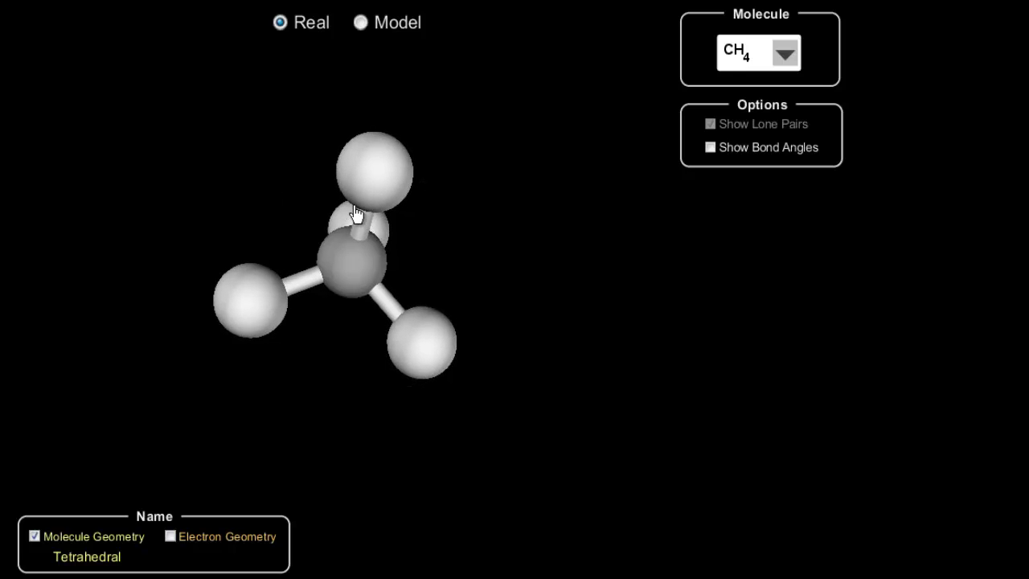
pyautogui.moveTo(324, 158); pyautogui.dragTo(402, 390)
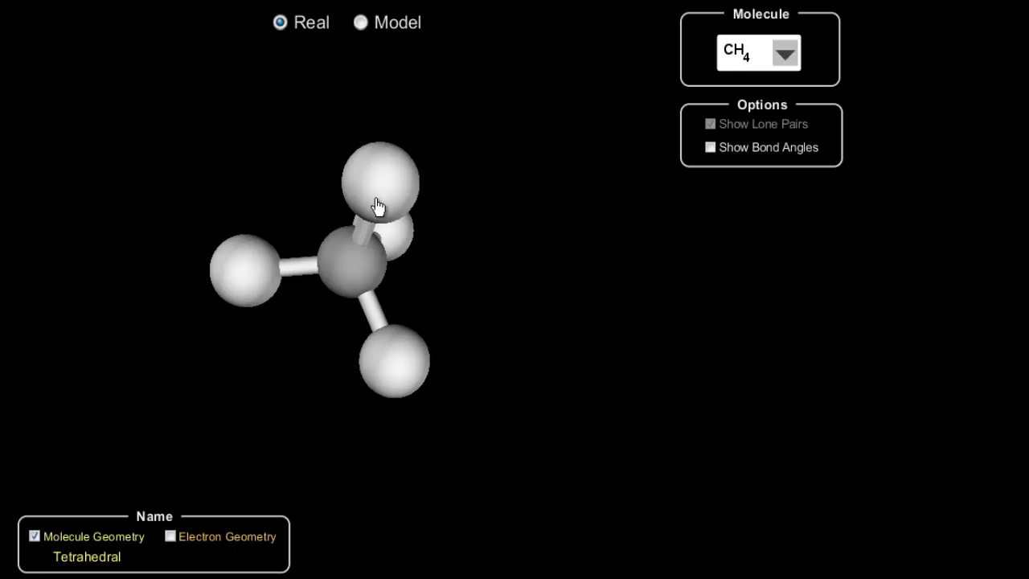
pyautogui.moveTo(354, 187); pyautogui.dragTo(367, 351)
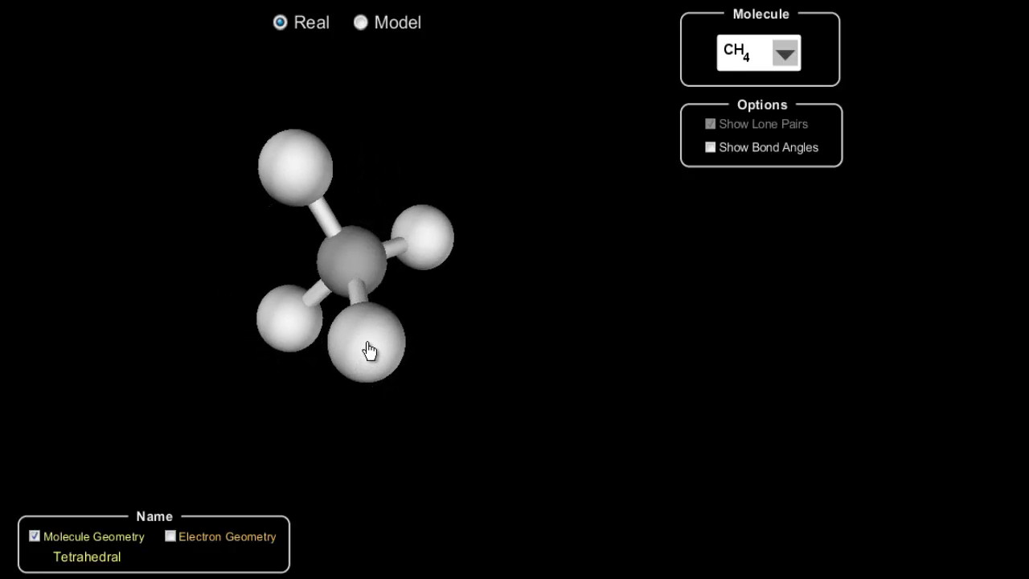
pyautogui.click(711, 148)
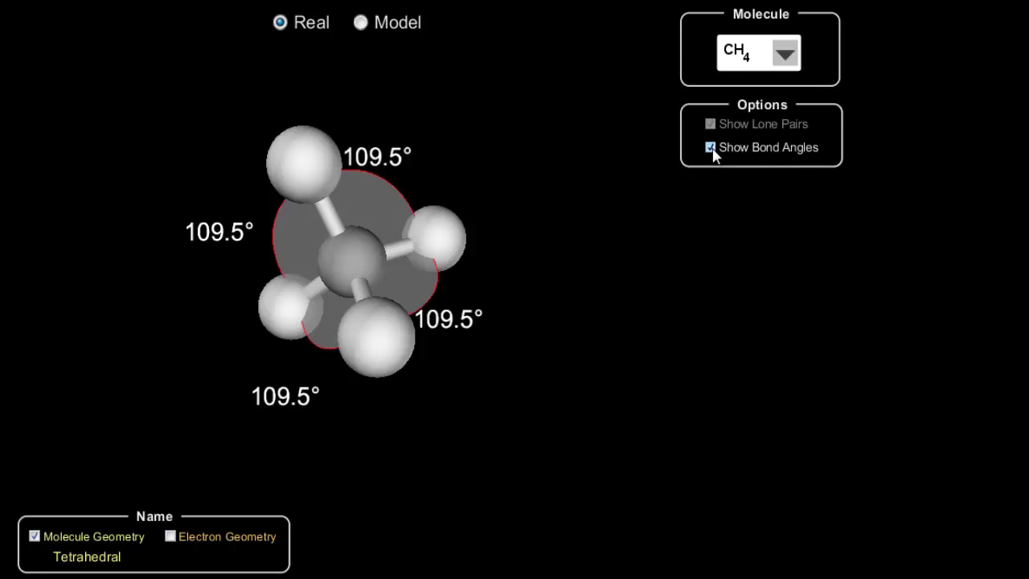
pyautogui.click(711, 148)
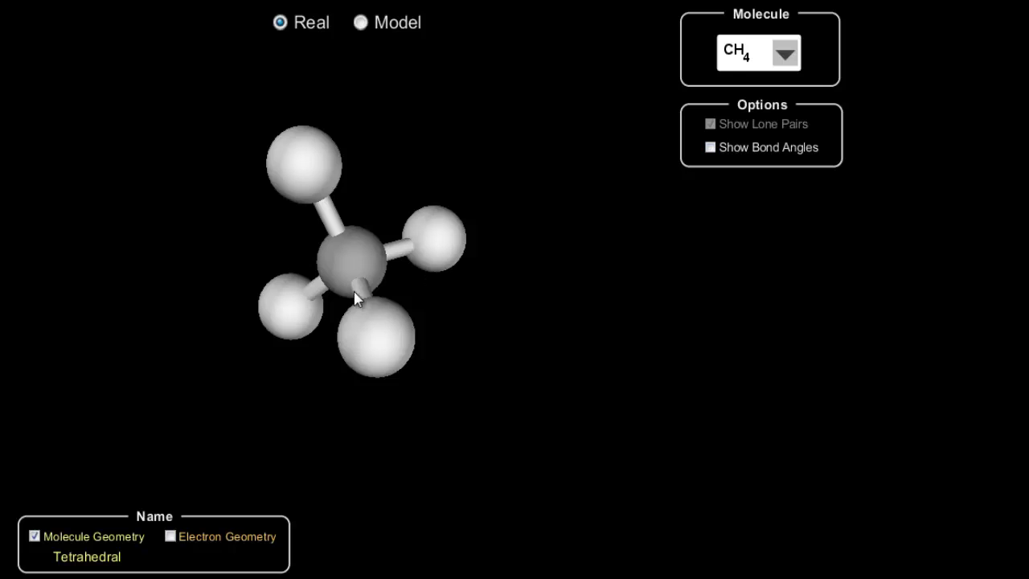